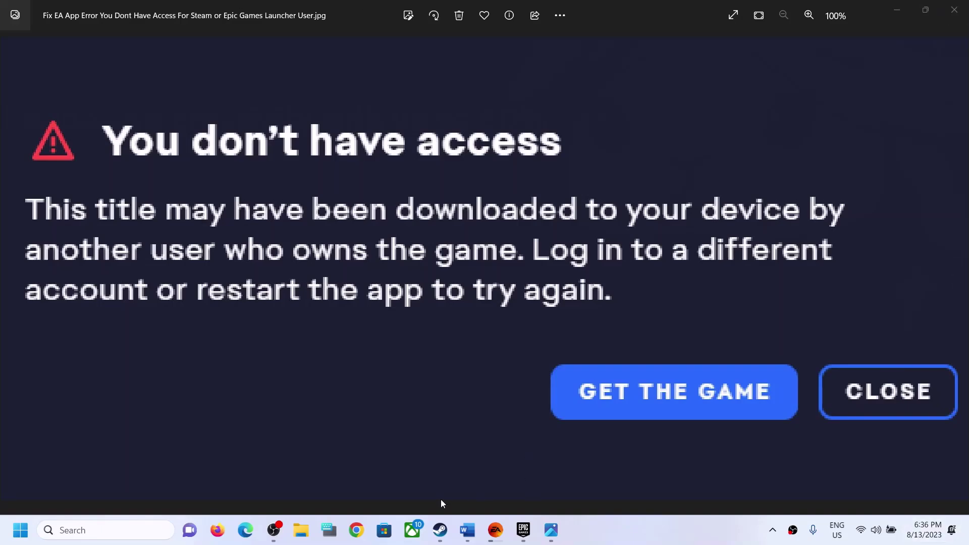
# Step: Glance over the Steam and Epic Games libraries and the access error image
pyautogui.click(437, 531)
pyautogui.click(524, 530)
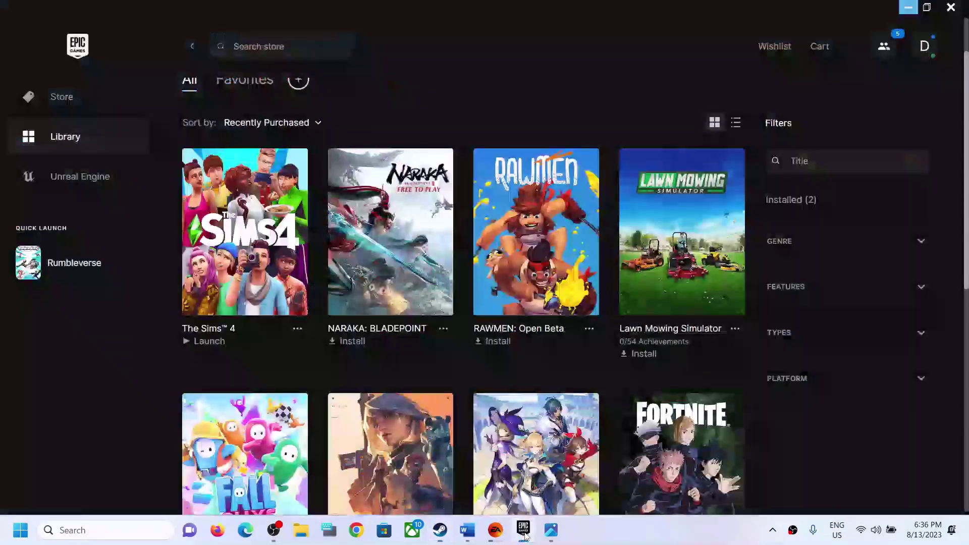
pyautogui.click(551, 530)
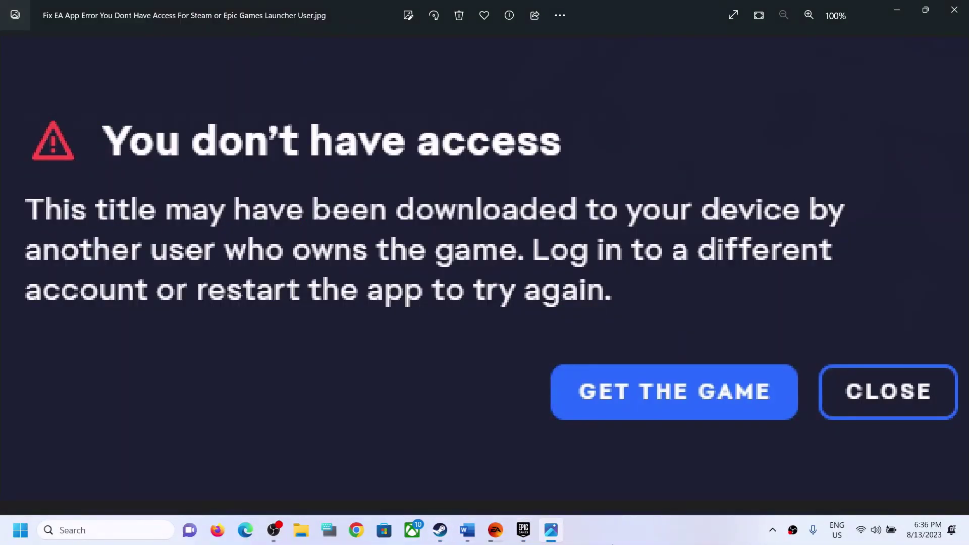
# Step: Restore down the Word notes to reveal the EA app, check its main menu, and return to Word
pyautogui.click(468, 530)
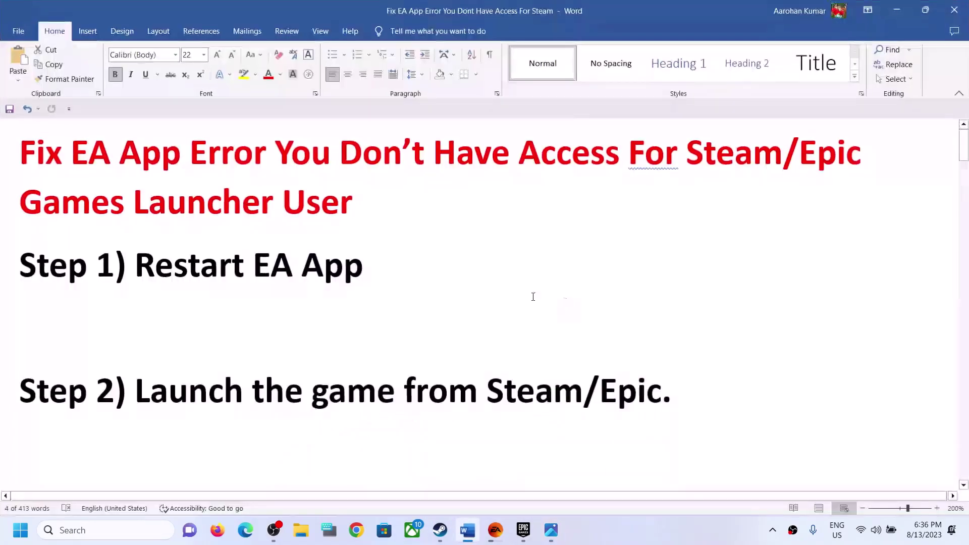
pyautogui.click(926, 10)
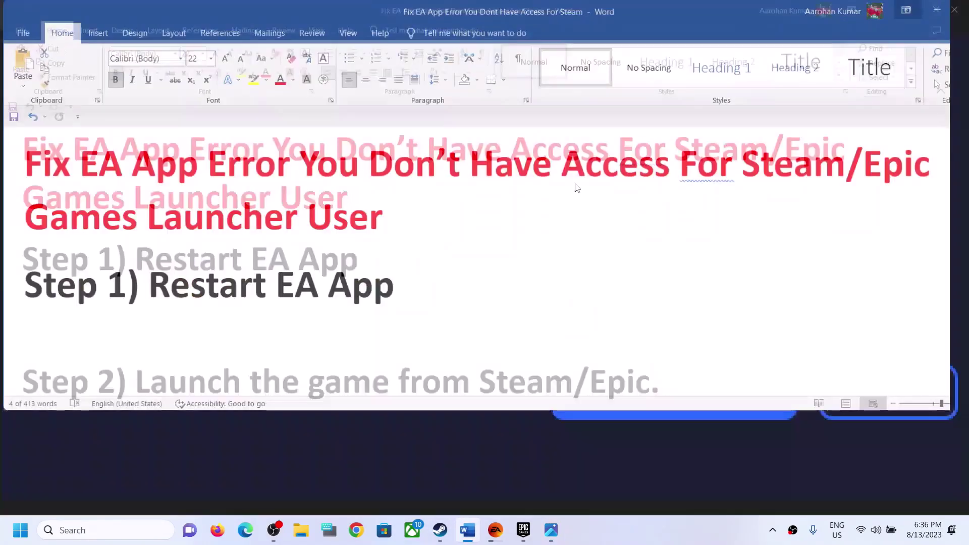
pyautogui.click(500, 539)
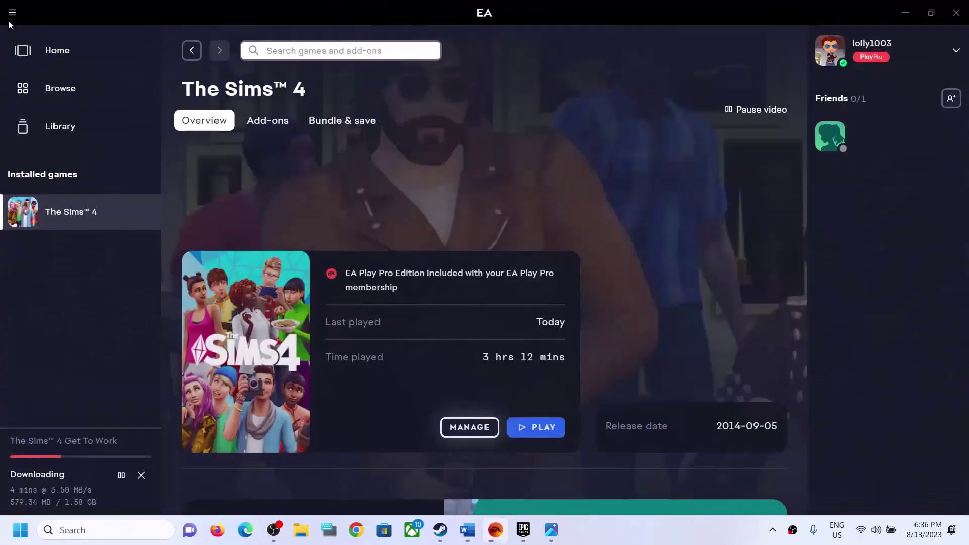
pyautogui.click(12, 12)
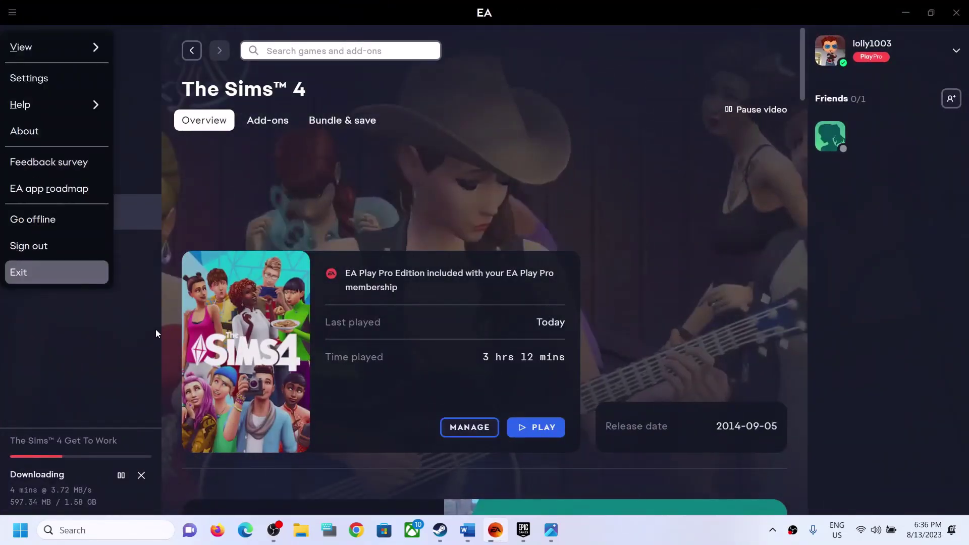
pyautogui.click(688, 194)
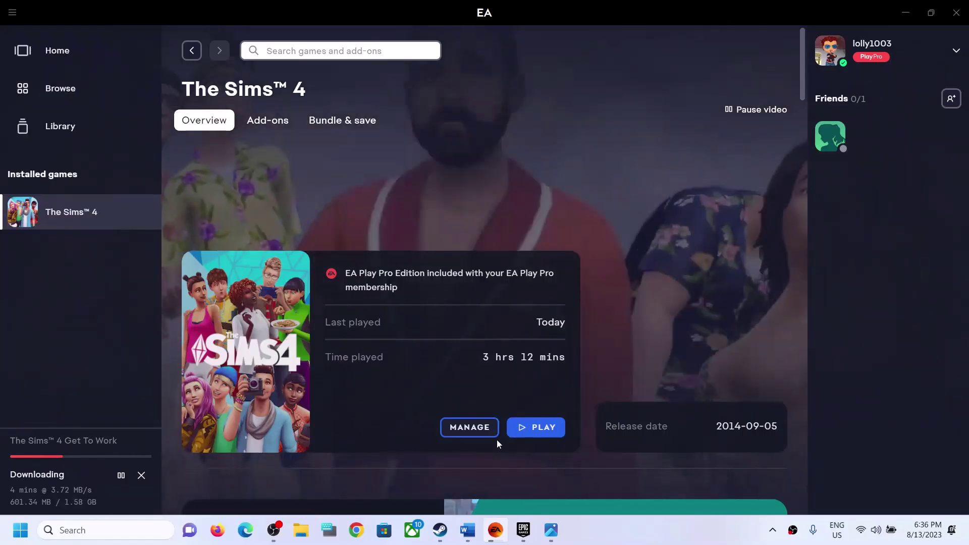
pyautogui.hotkey('alt', 'Tab')
pyautogui.scroll(-3, 213, 318)
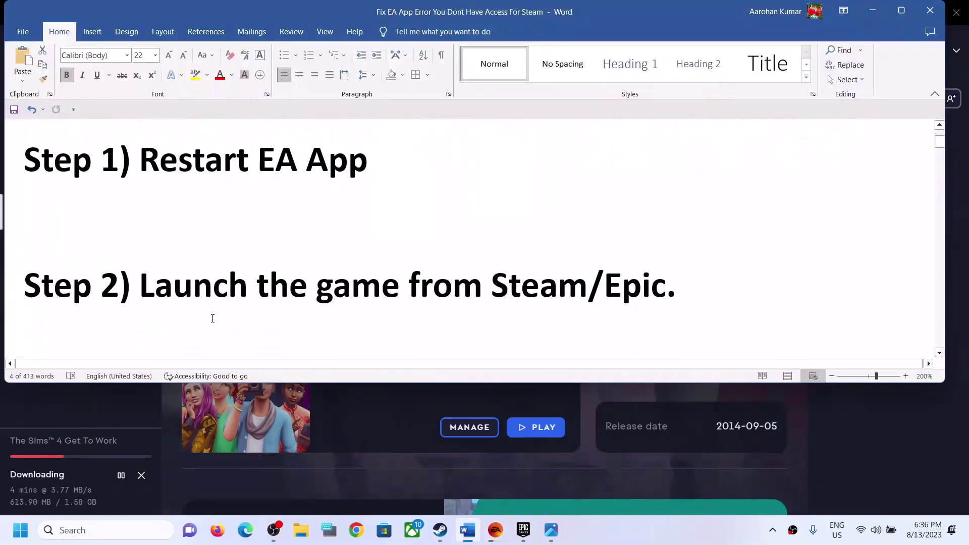
pyautogui.moveTo(140, 275); pyautogui.dragTo(656, 273)
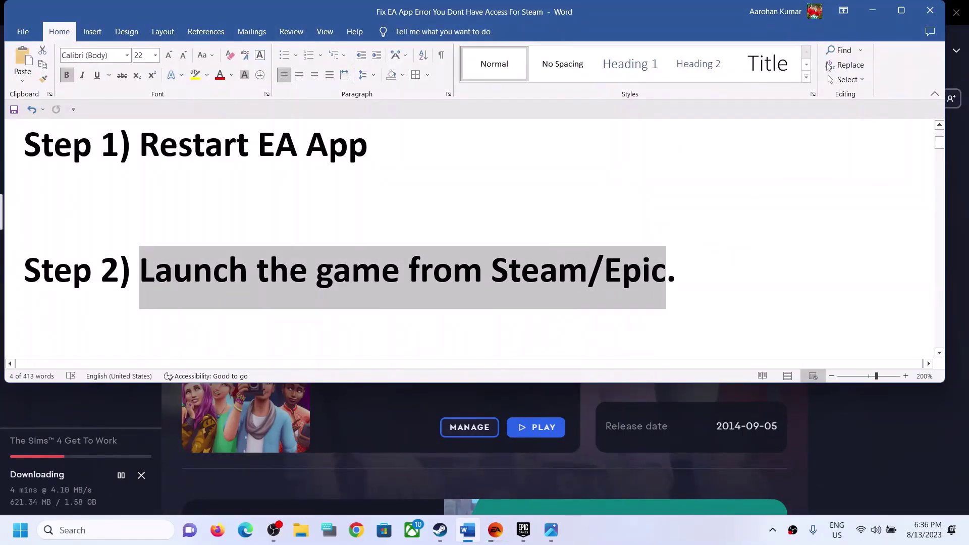
pyautogui.click(872, 10)
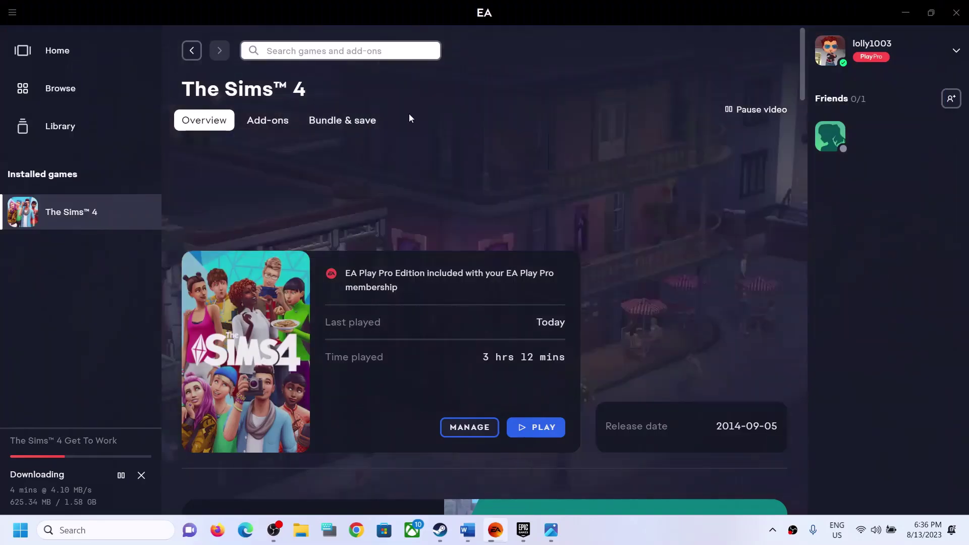
pyautogui.click(440, 530)
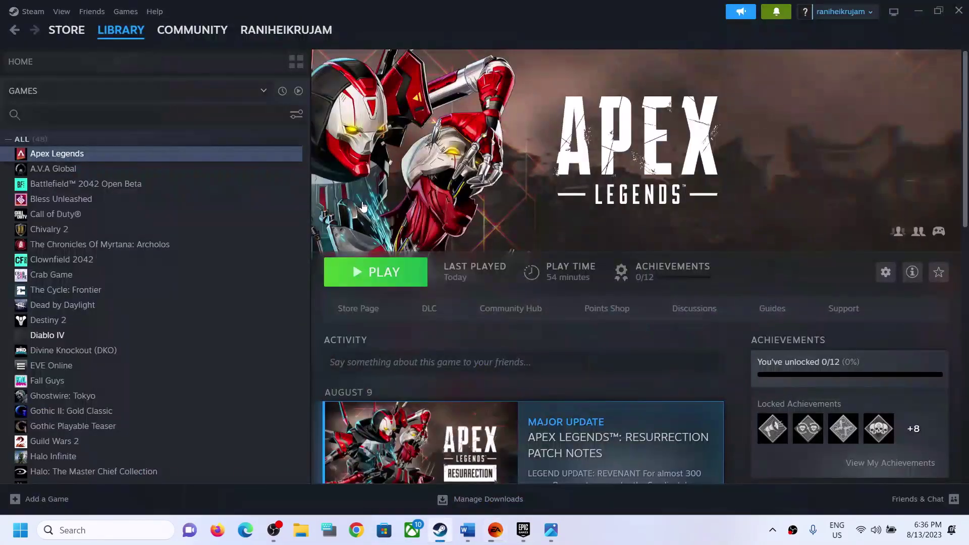
pyautogui.click(523, 531)
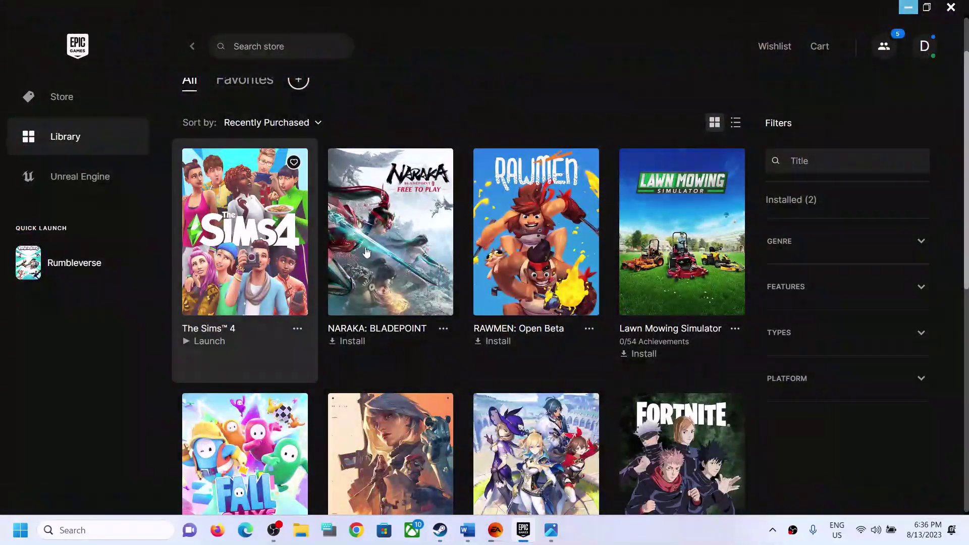
pyautogui.click(467, 530)
pyautogui.scroll(-1, 293, 311)
pyautogui.scroll(1, 275, 311)
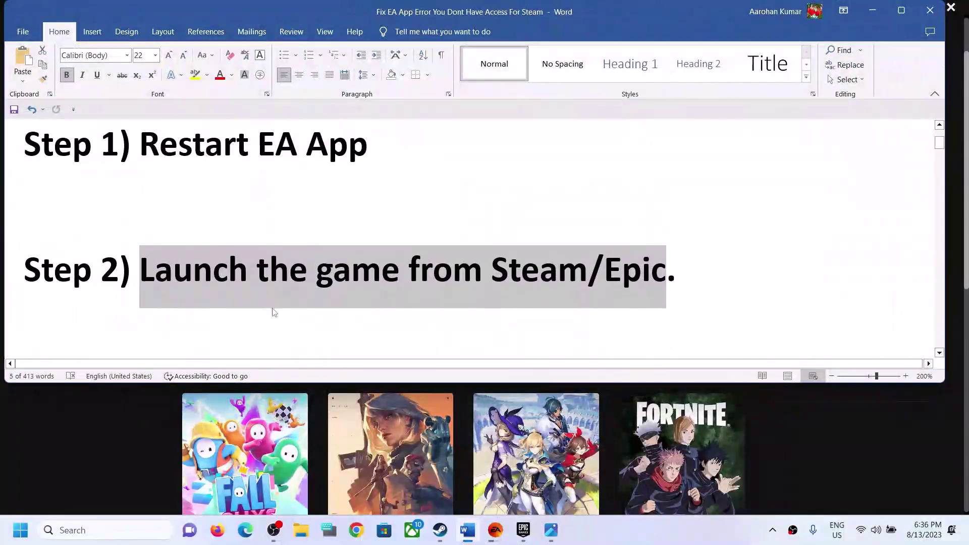
pyautogui.click(141, 273)
pyautogui.moveTo(142, 272); pyautogui.dragTo(604, 272)
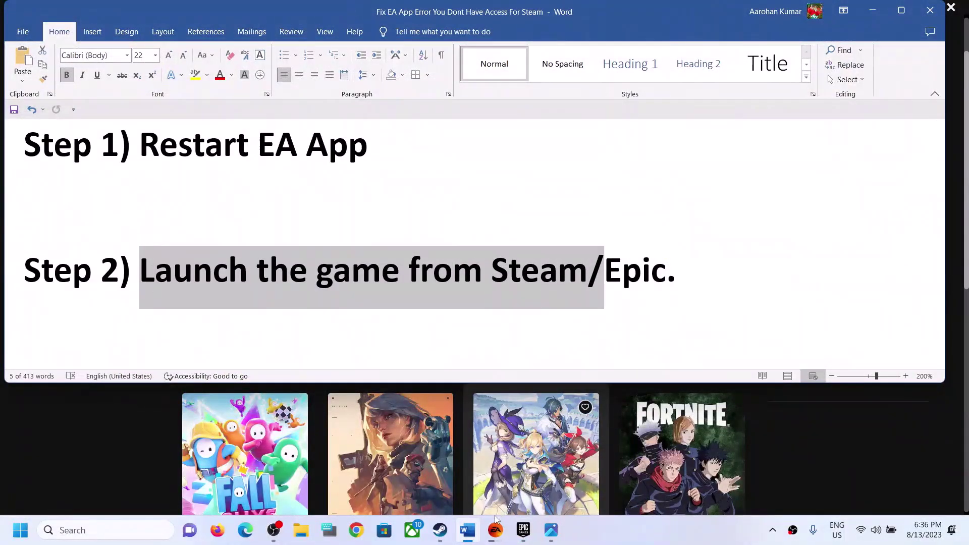
pyautogui.click(496, 528)
pyautogui.click(13, 14)
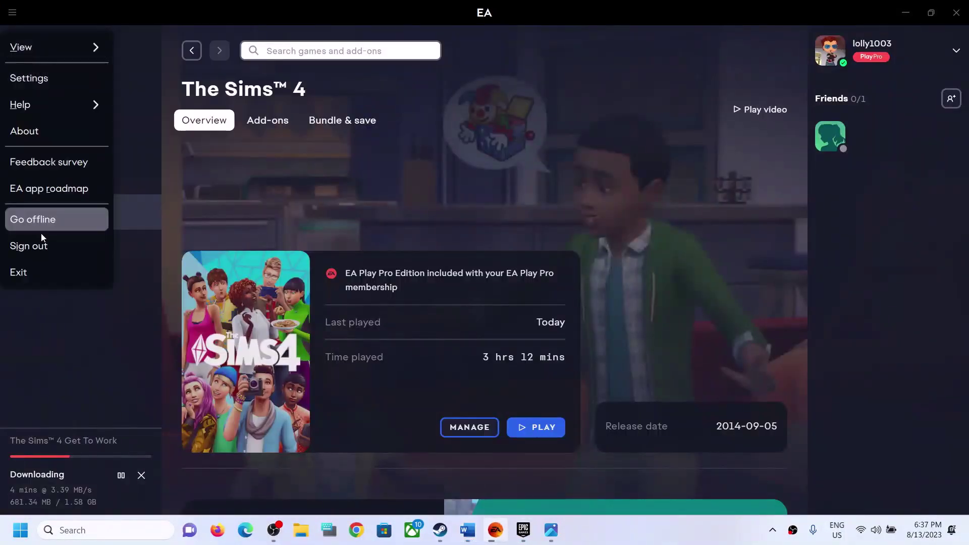
pyautogui.click(447, 538)
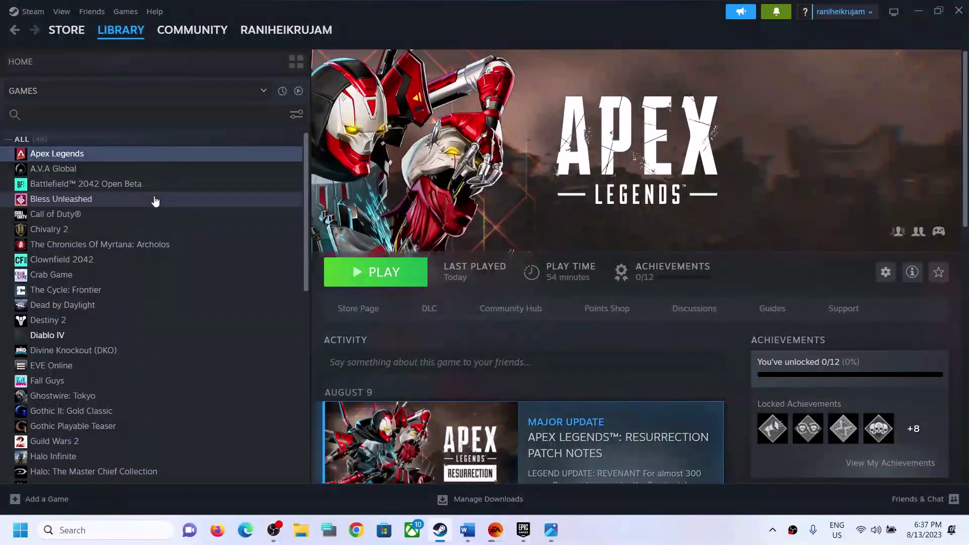
pyautogui.click(530, 536)
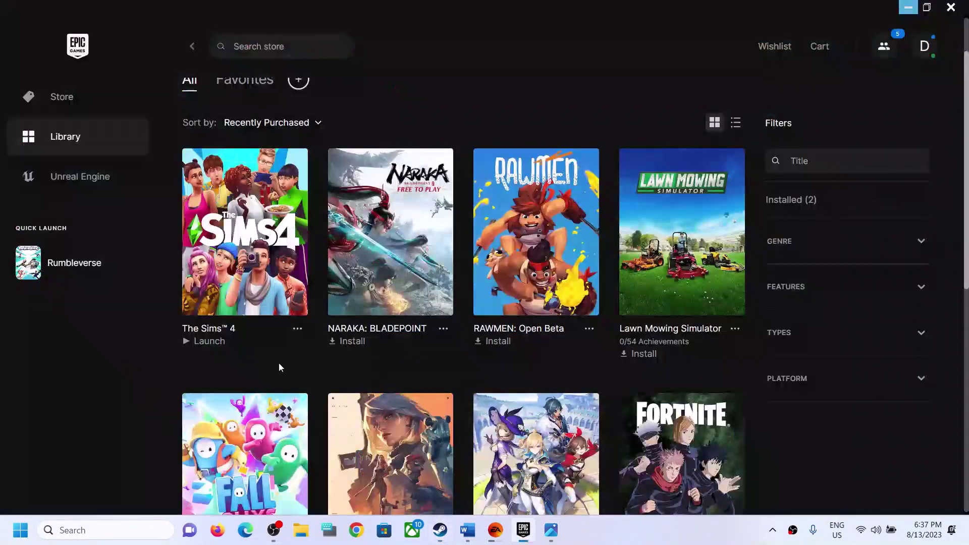
pyautogui.click(471, 536)
# Step: Highlight the Step 3 recovery instructions, then show the EA app Home page
pyautogui.scroll(-3, 266, 327)
pyautogui.moveTo(189, 273); pyautogui.dragTo(739, 328)
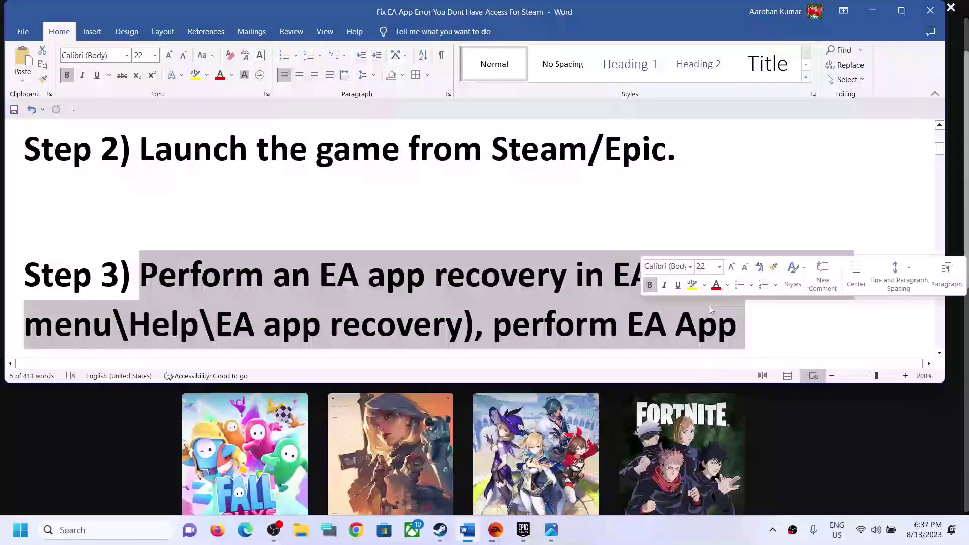
pyautogui.click(502, 537)
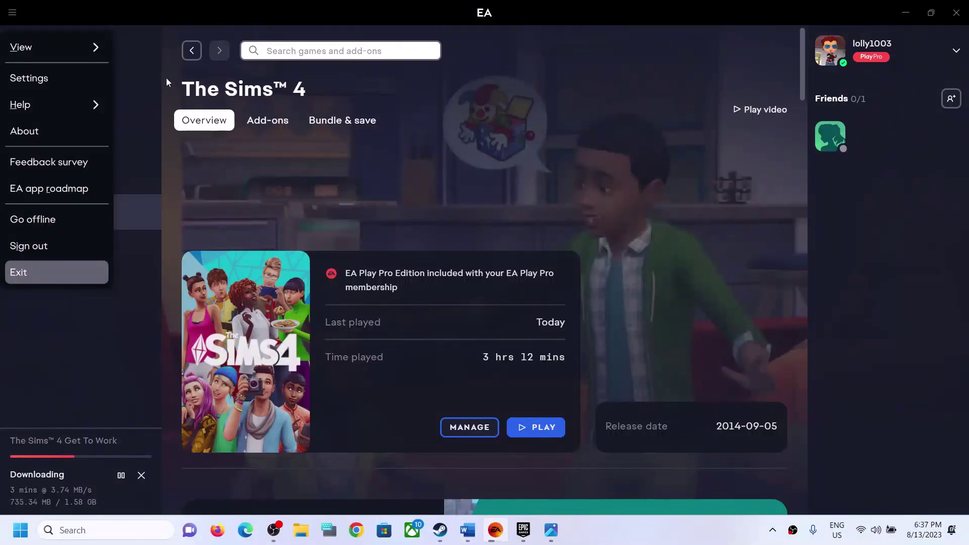
pyautogui.click(153, 64)
# Step: Start App Recovery from the EA main menu, then cancel its restart prompt
pyautogui.click(12, 15)
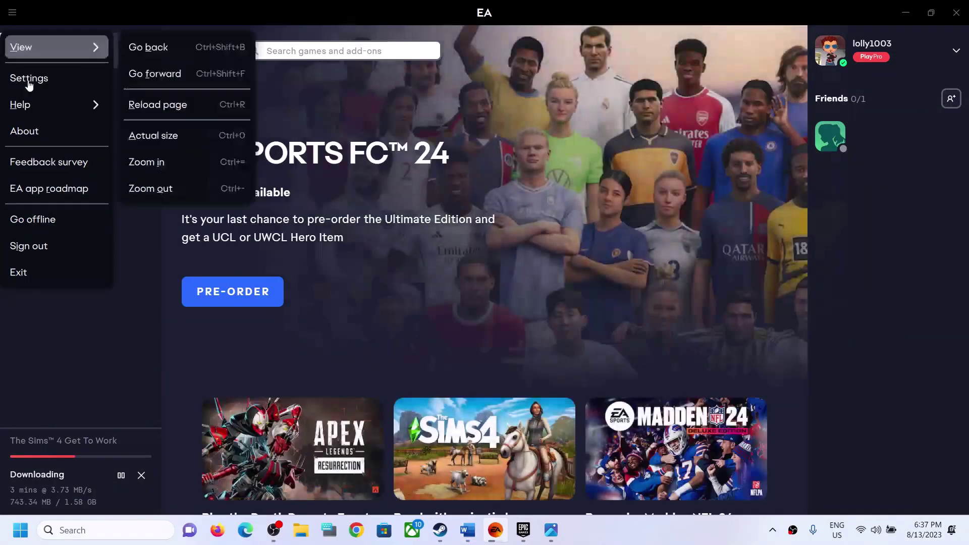
pyautogui.moveTo(26, 104)
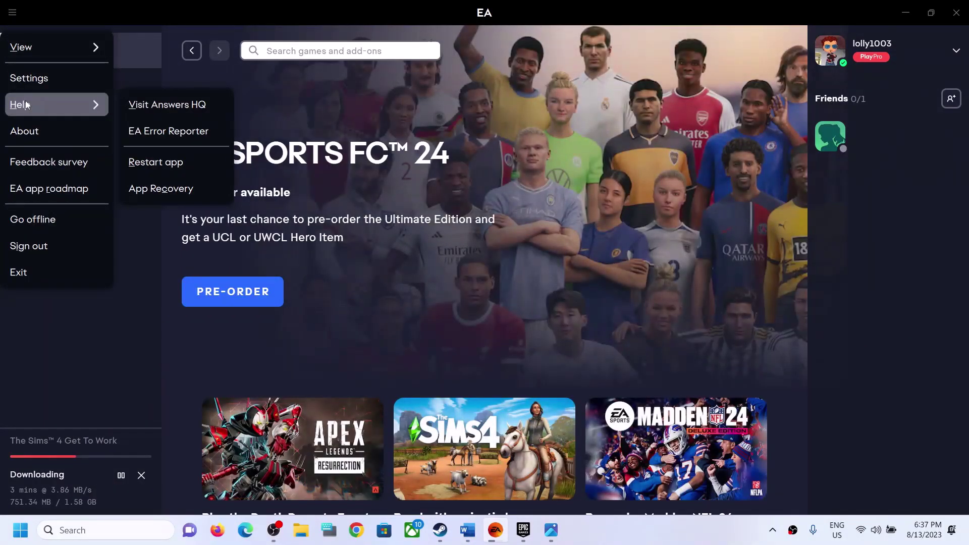
pyautogui.click(174, 194)
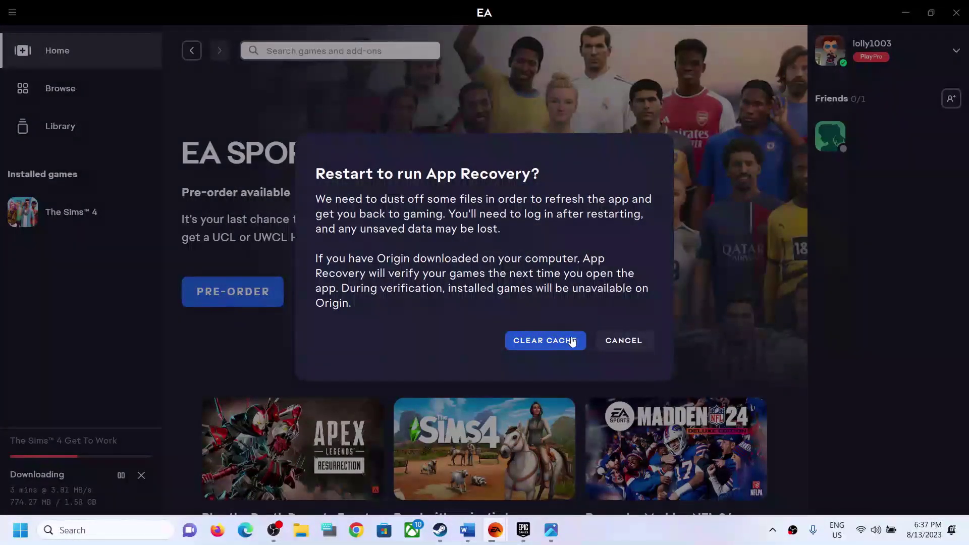
pyautogui.click(624, 341)
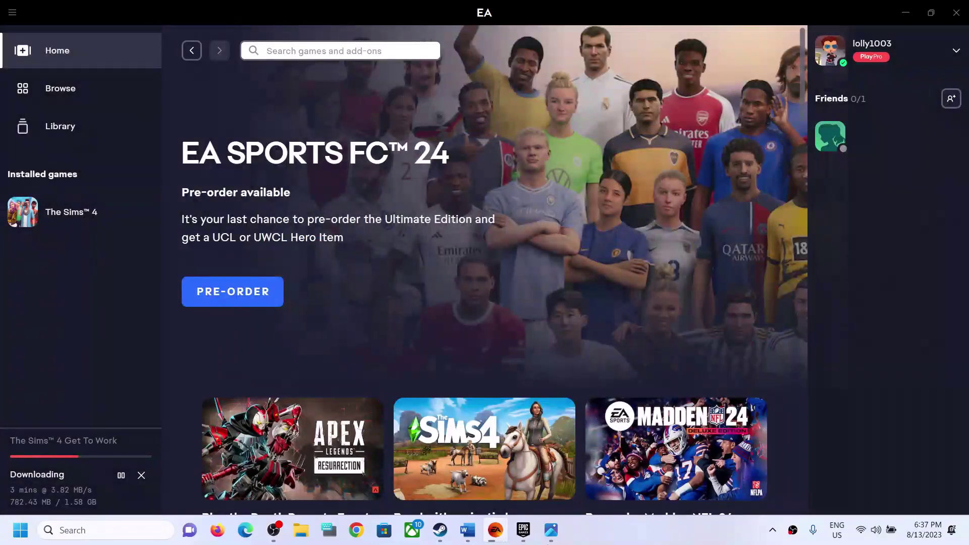
# Step: Return to the Word notes and clear the Step 3 text selection
pyautogui.click(468, 536)
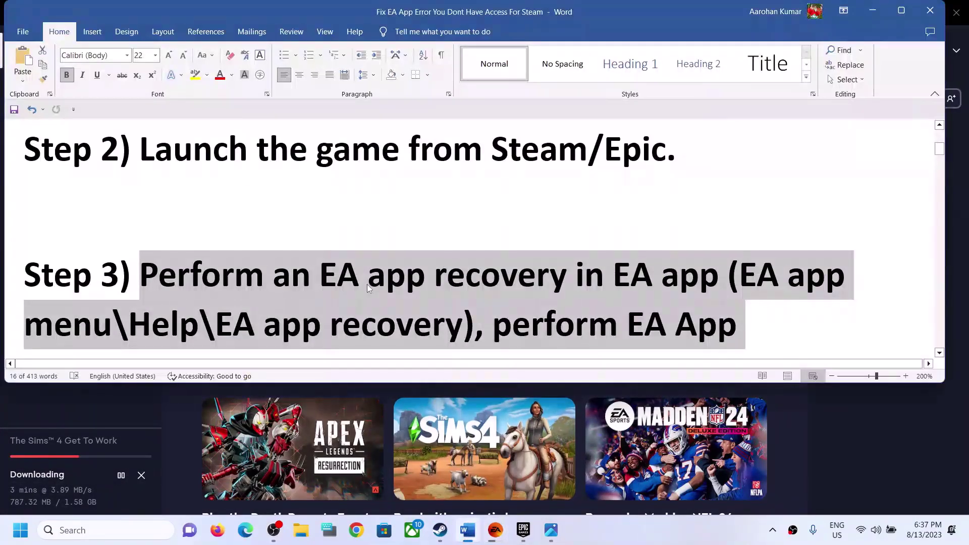
pyautogui.scroll(-1, 640, 283)
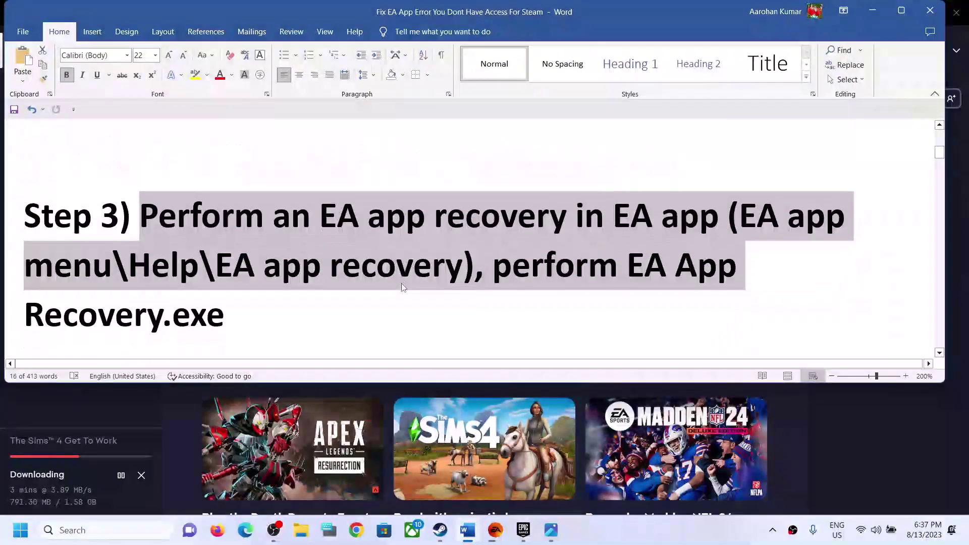
pyautogui.click(281, 312)
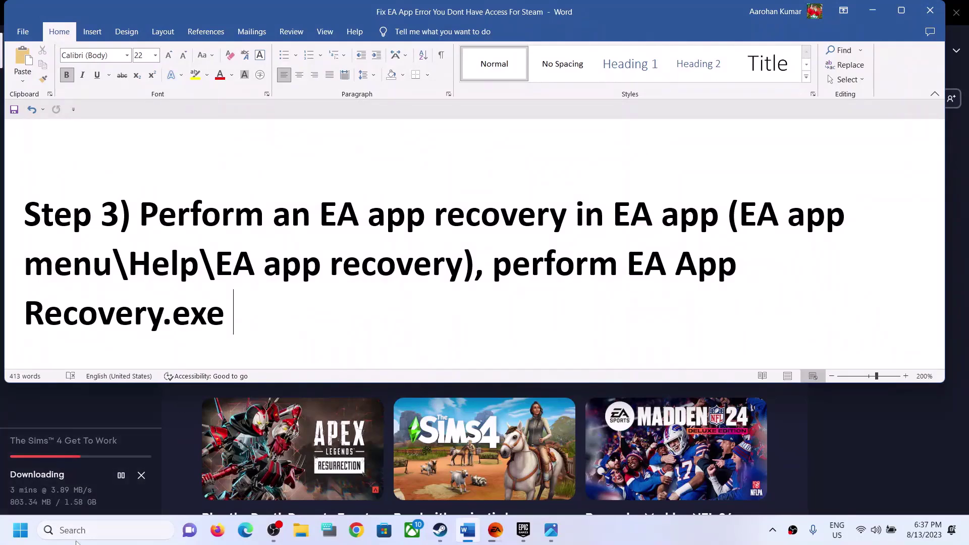
# Step: Search Windows for 'ea' and open the EA app's file location
pyautogui.click(94, 531)
pyautogui.write('e')
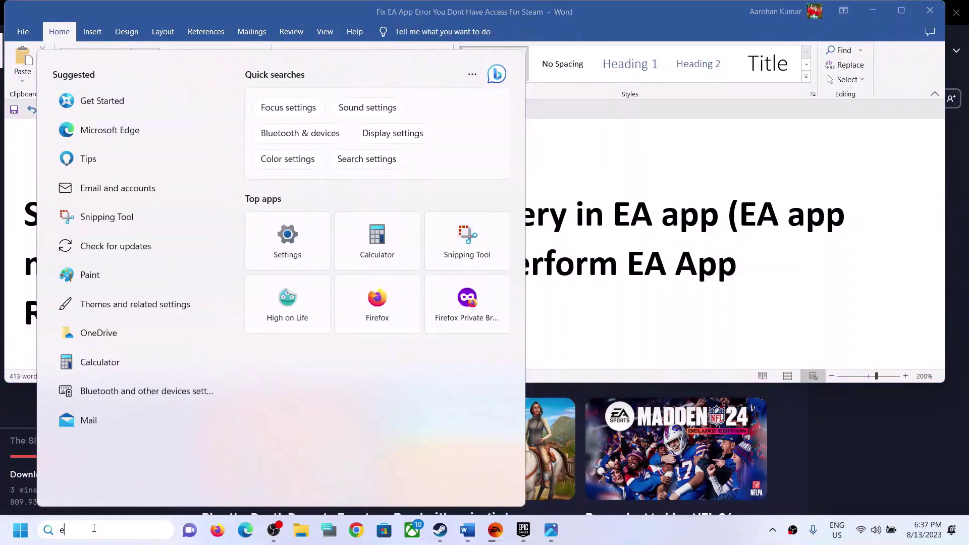
pyautogui.write('a')
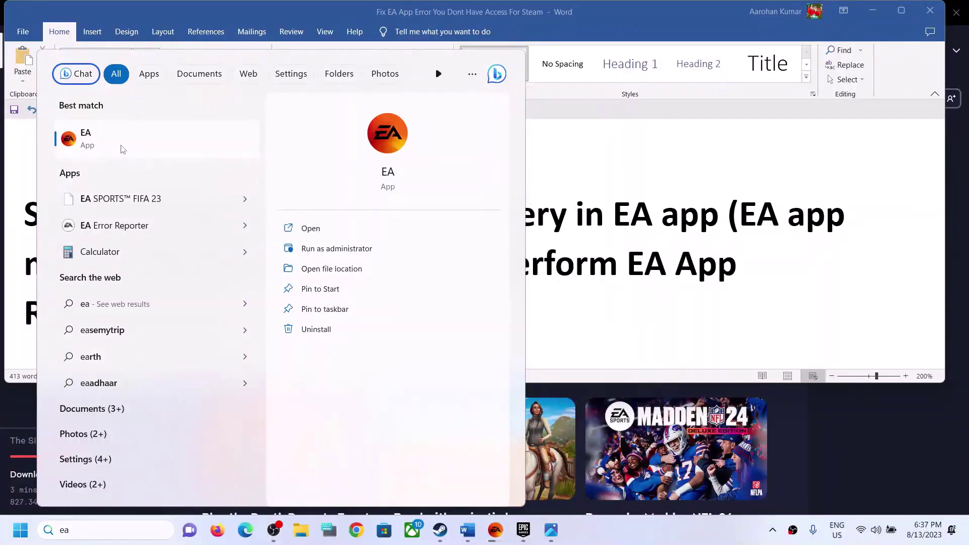
pyautogui.rightClick(161, 154)
pyautogui.click(188, 185)
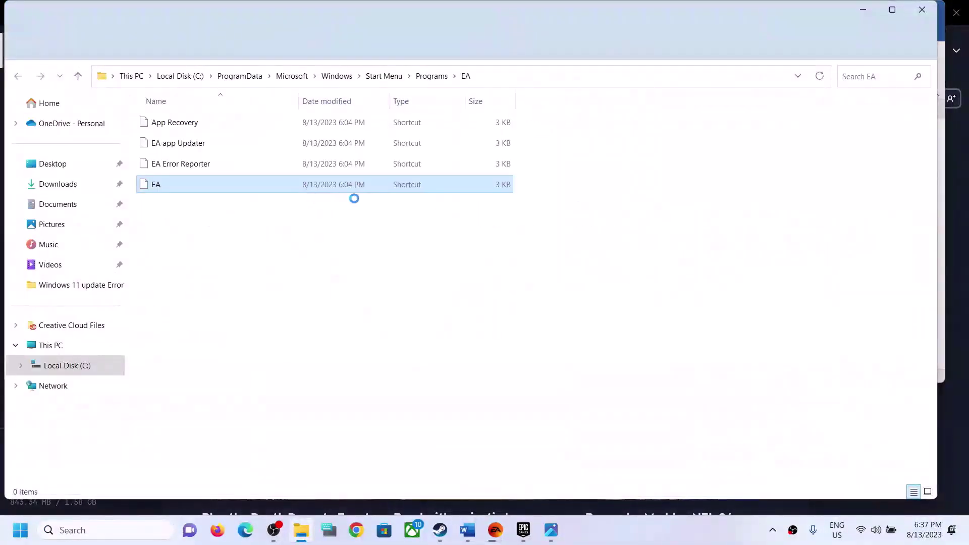
# Step: Run the App Recovery shortcut as administrator and approve the UAC prompt
pyautogui.click(177, 129)
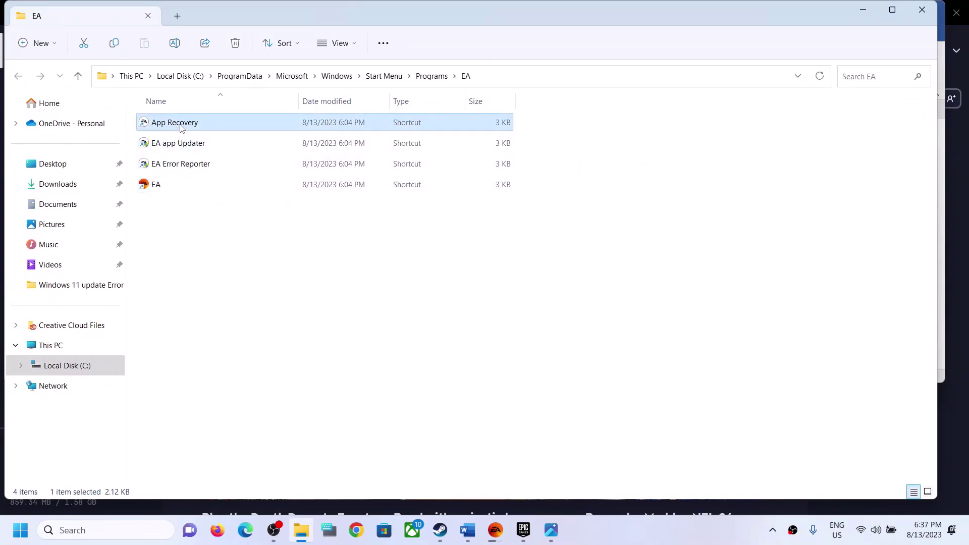
pyautogui.rightClick(180, 124)
pyautogui.click(242, 186)
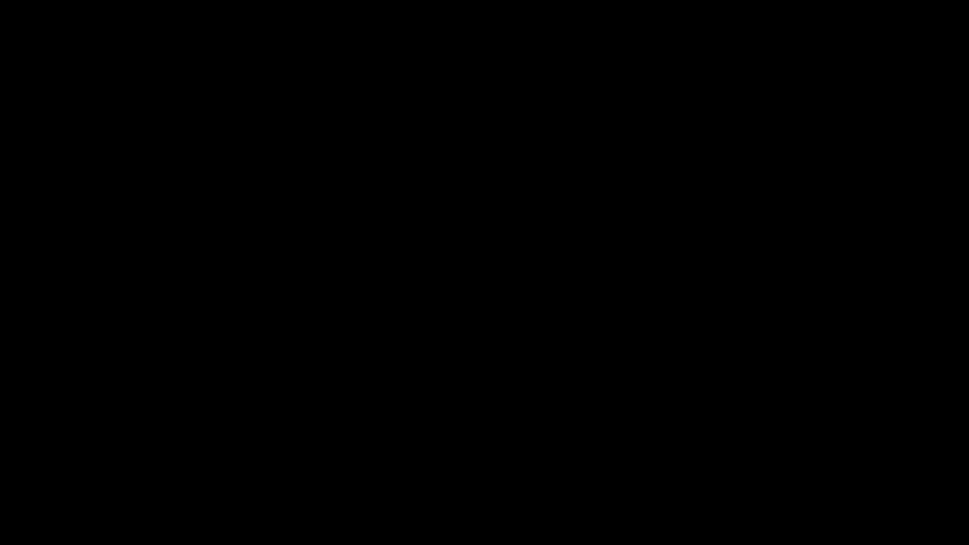
pyautogui.click(448, 379)
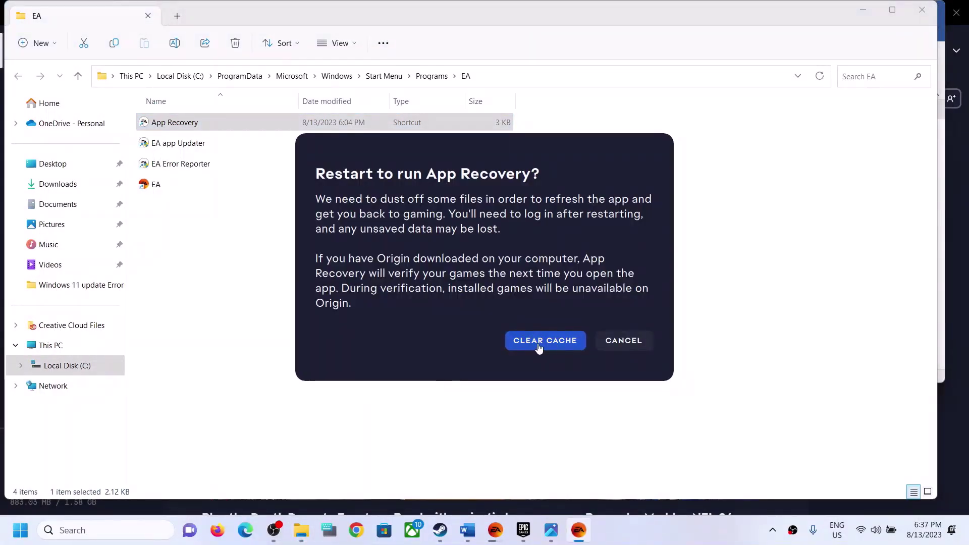
# Step: Cancel App Recovery, close the EA folder, highlight Step 4 in Word, then minimize Word
pyautogui.click(636, 343)
pyautogui.click(934, 17)
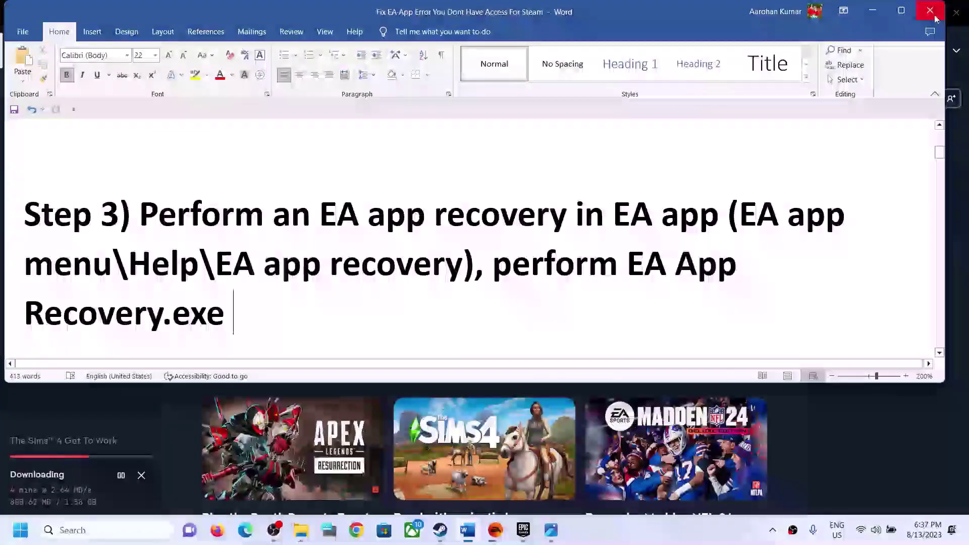
pyautogui.scroll(-2, 255, 302)
pyautogui.scroll(-1, 242, 298)
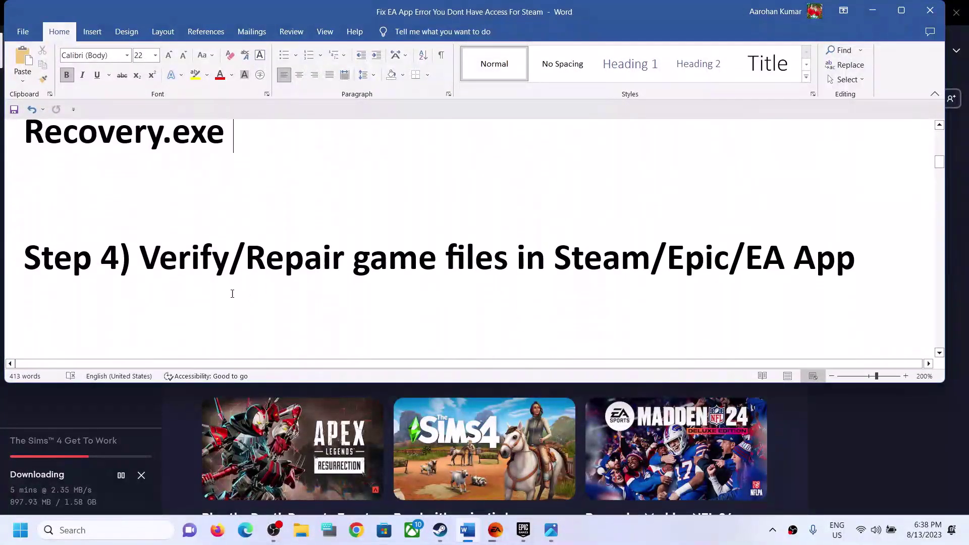
pyautogui.moveTo(160, 255); pyautogui.dragTo(807, 268)
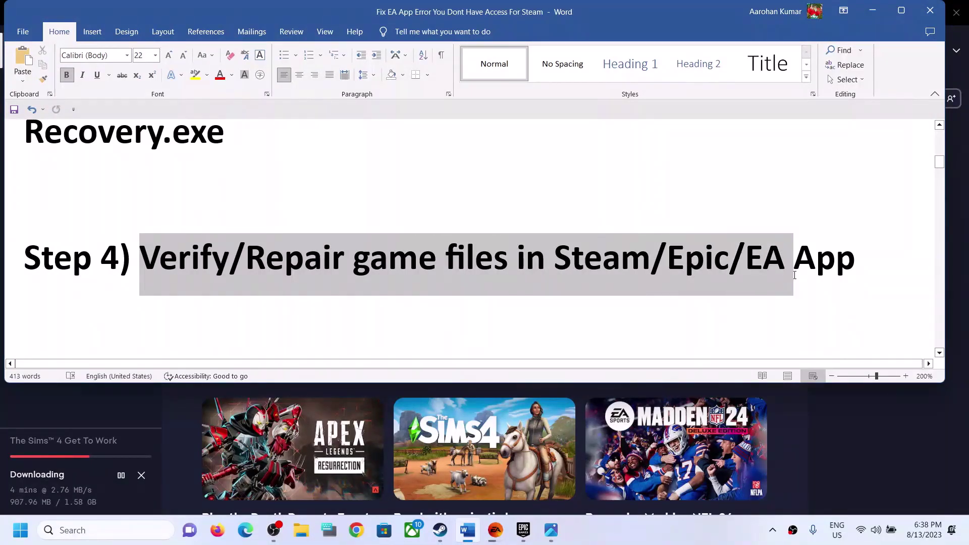
pyautogui.click(871, 17)
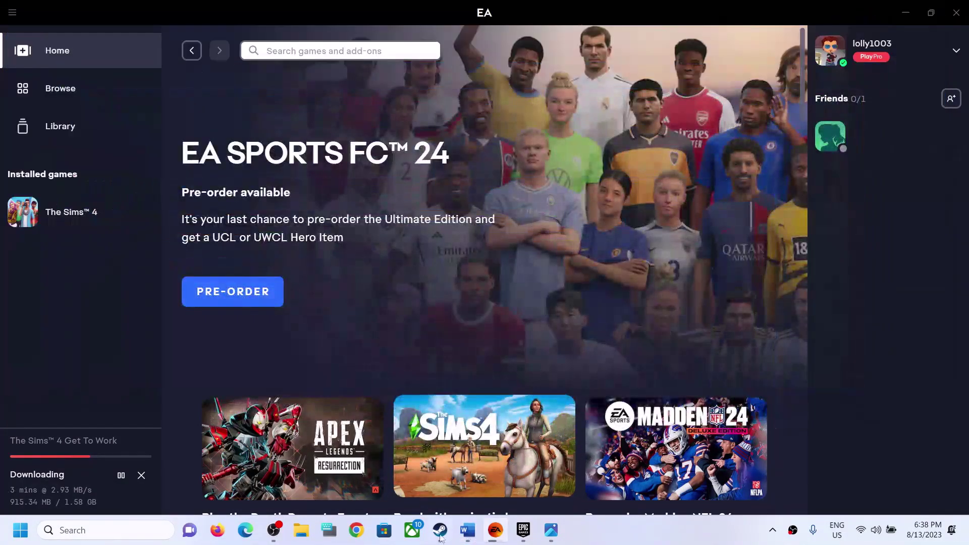
# Step: View Apex Legends' Installed Files properties in Steam (64.6 GB), then close the Properties window
pyautogui.click(440, 530)
pyautogui.rightClick(88, 154)
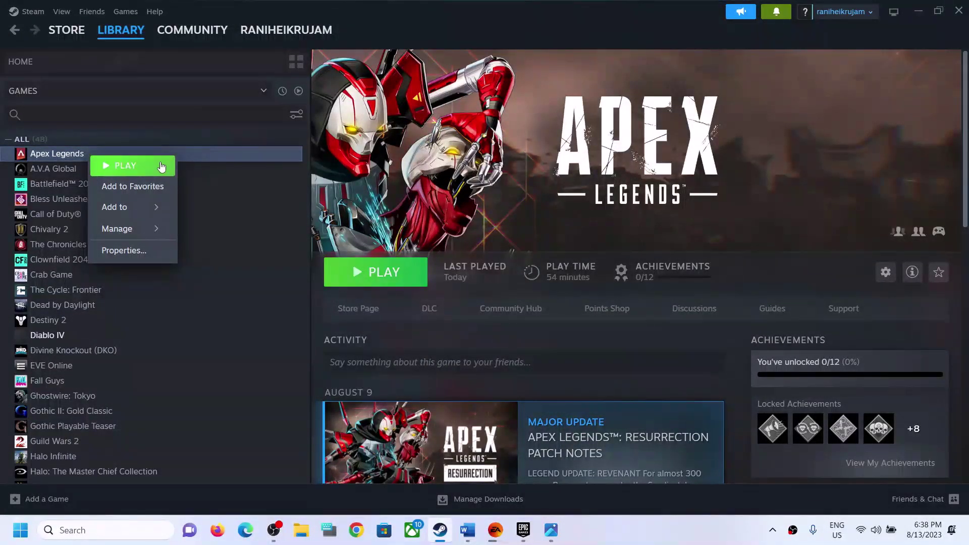
pyautogui.click(194, 152)
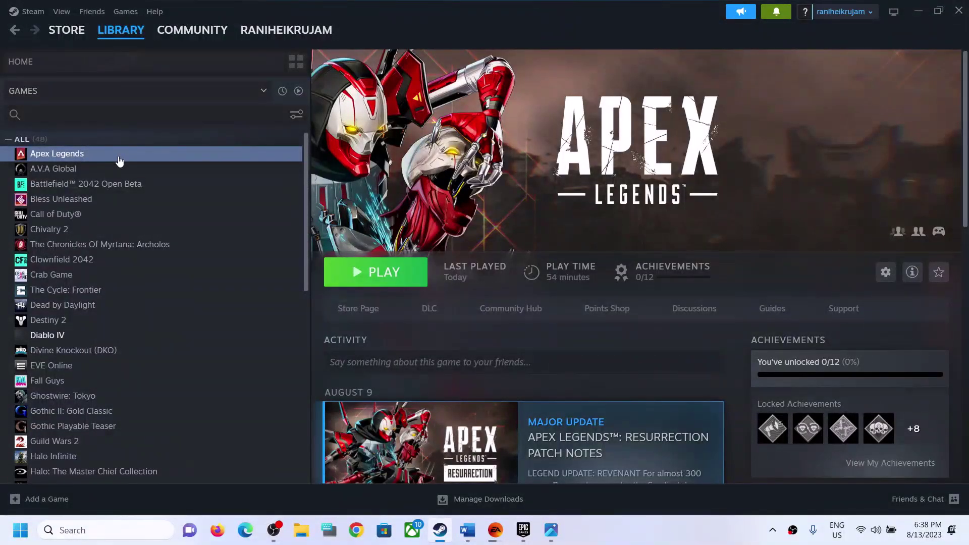
pyautogui.rightClick(119, 161)
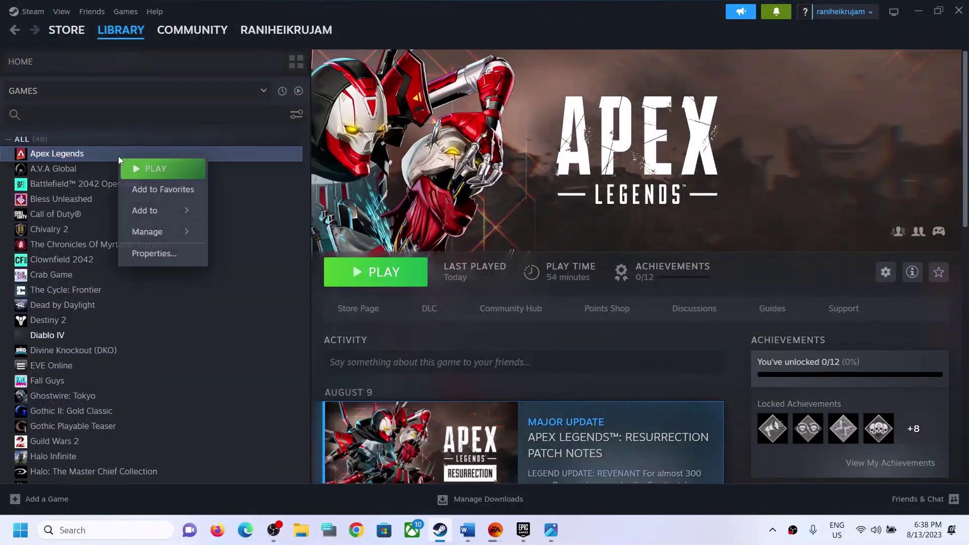
pyautogui.click(154, 254)
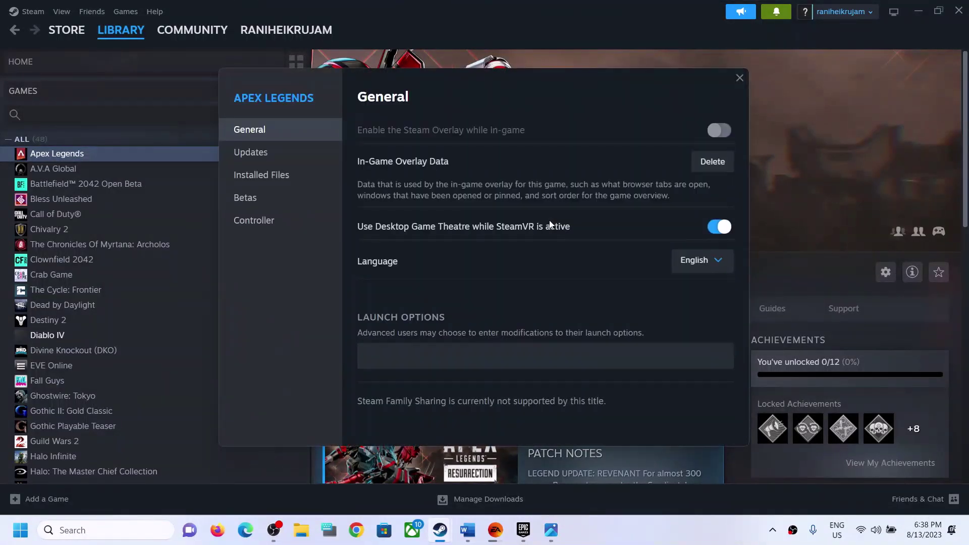
pyautogui.click(281, 177)
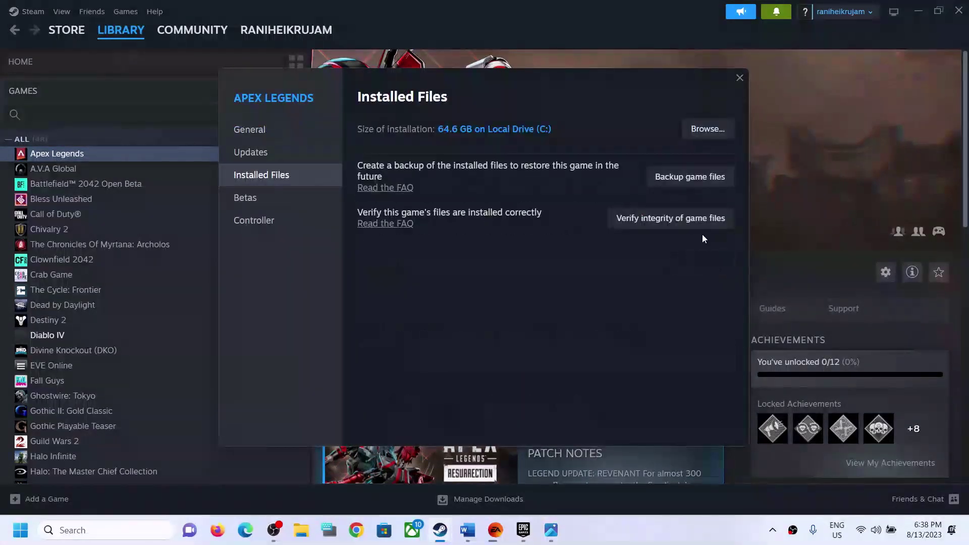
pyautogui.click(740, 79)
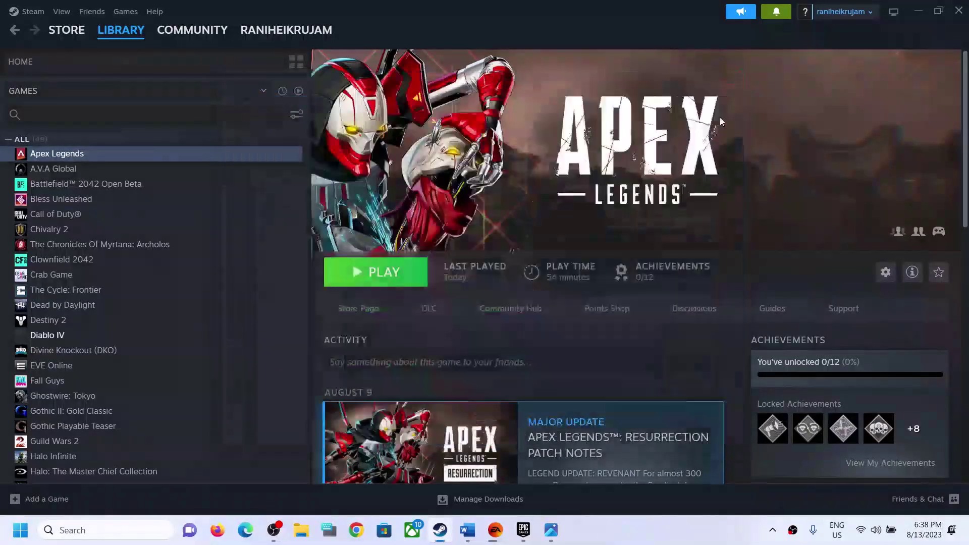
# Step: Show The Sims 4's Repair option in the EA app Library, then return to Word
pyautogui.click(500, 540)
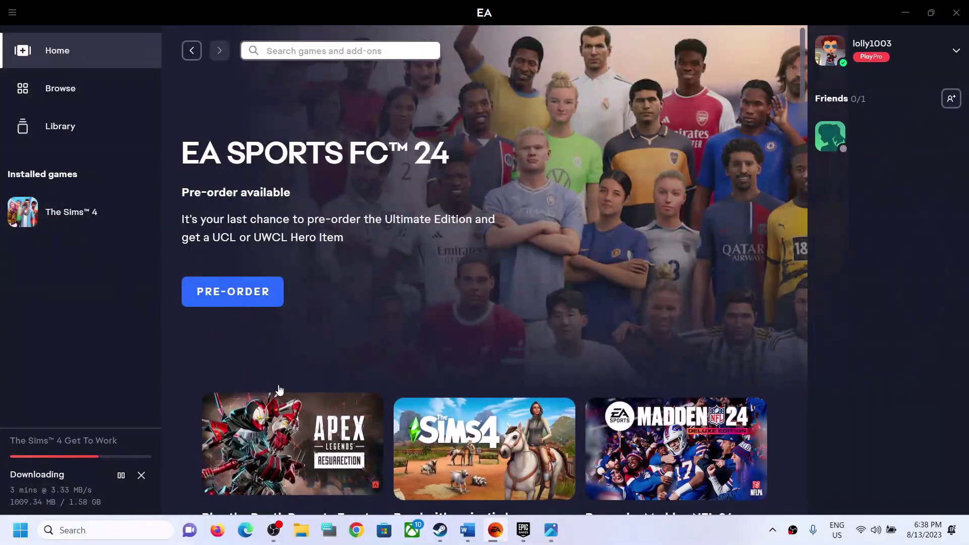
pyautogui.moveTo(91, 224)
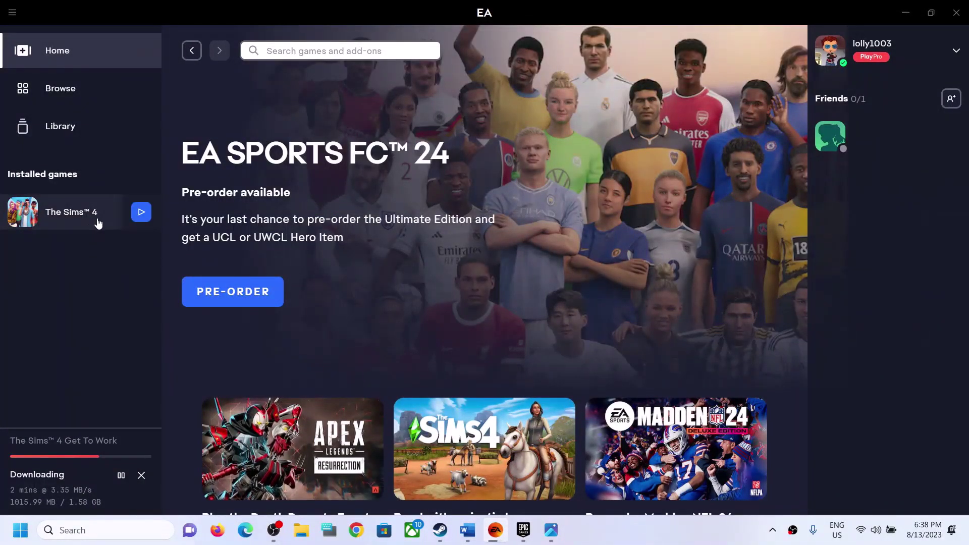
pyautogui.click(52, 128)
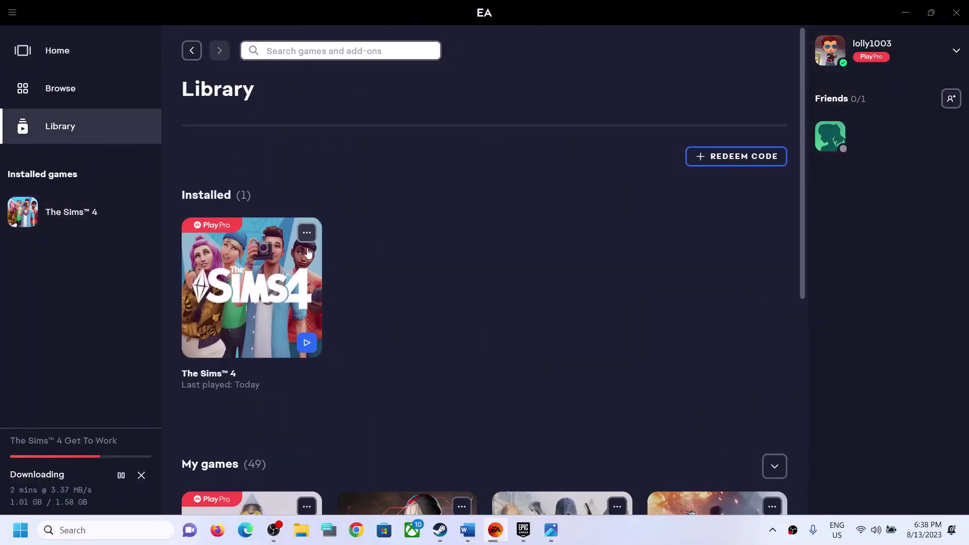
pyautogui.click(307, 233)
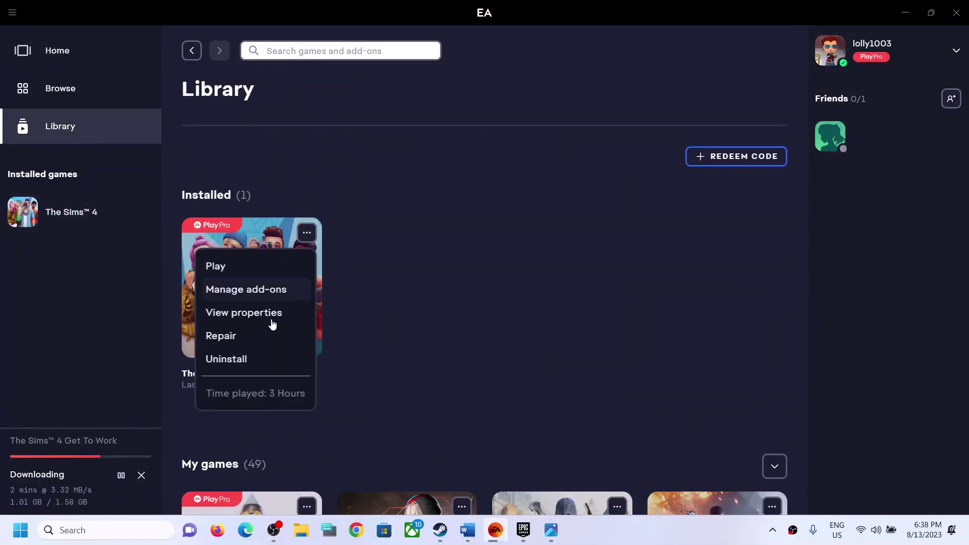
pyautogui.click(536, 296)
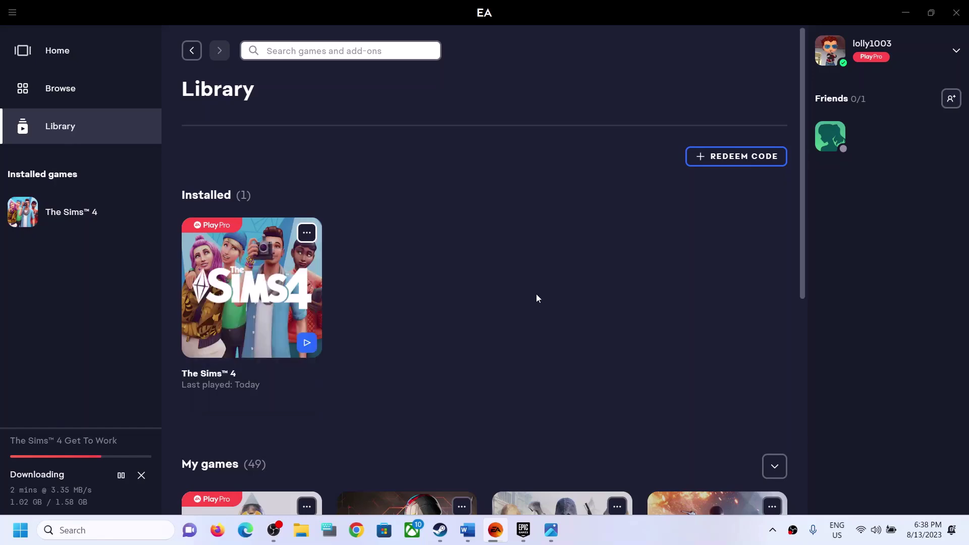
pyautogui.click(468, 530)
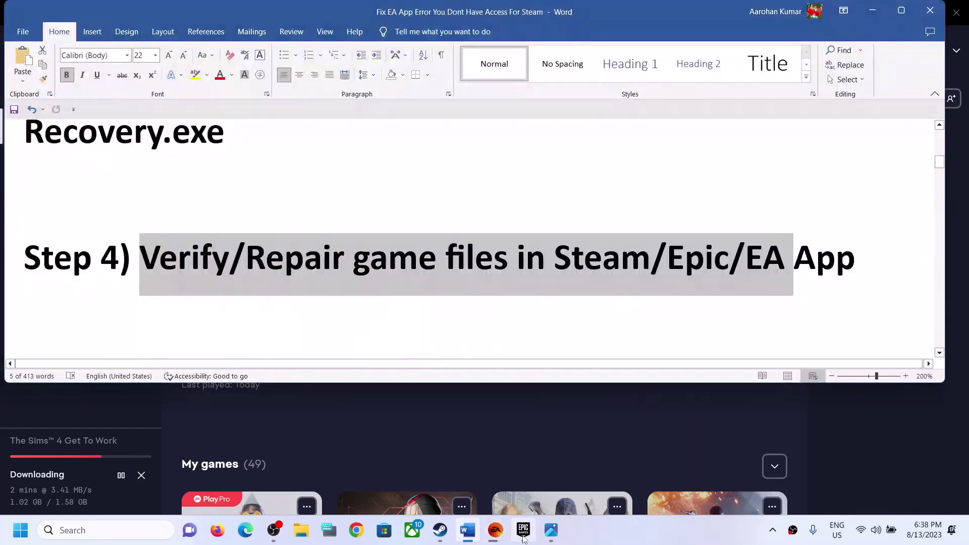
pyautogui.click(523, 538)
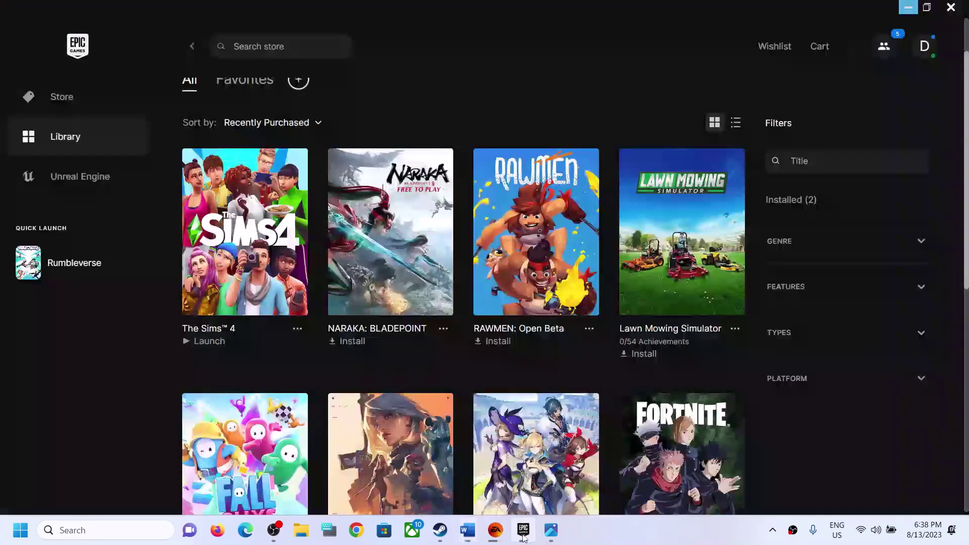
pyautogui.click(301, 335)
pyautogui.moveTo(202, 417)
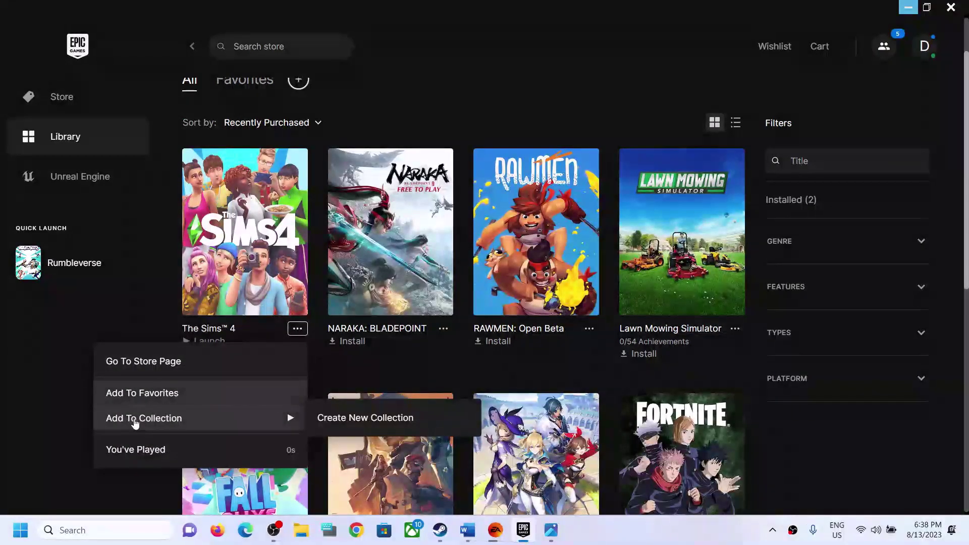
pyautogui.click(134, 314)
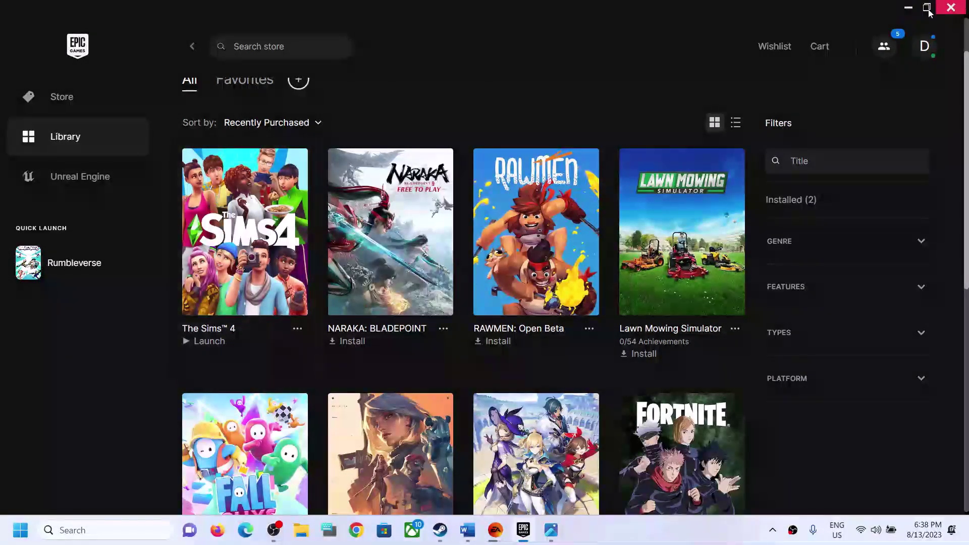
pyautogui.click(912, 14)
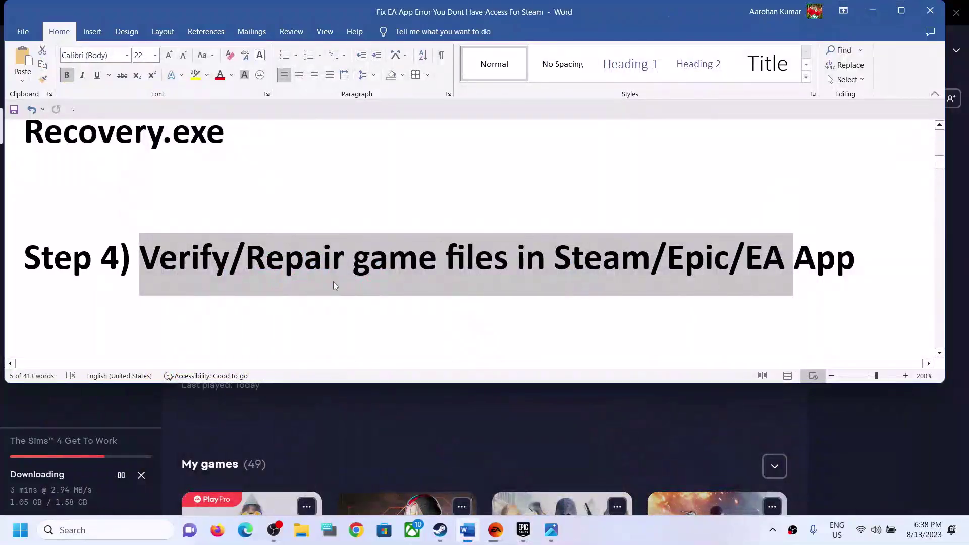
# Step: Highlight Step 5 in Word, then browse Apex Legends' local files from Steam
pyautogui.scroll(-3, 333, 283)
pyautogui.moveTo(154, 267); pyautogui.dragTo(860, 263)
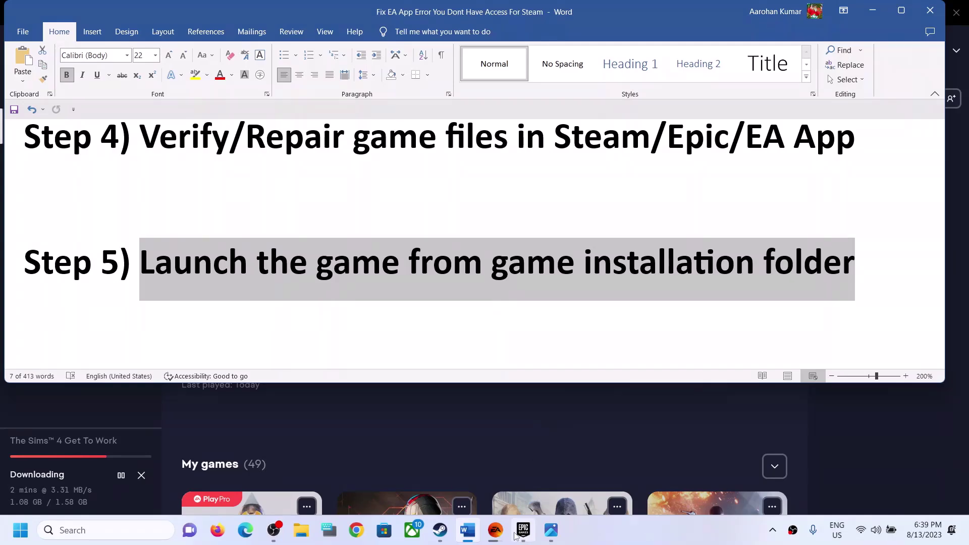
pyautogui.moveTo(511, 537)
pyautogui.click(449, 536)
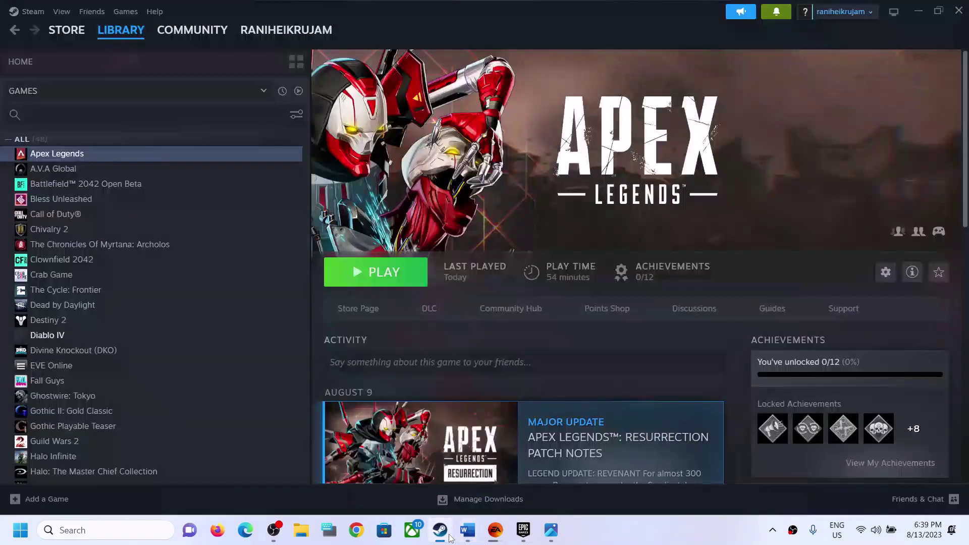
pyautogui.rightClick(93, 157)
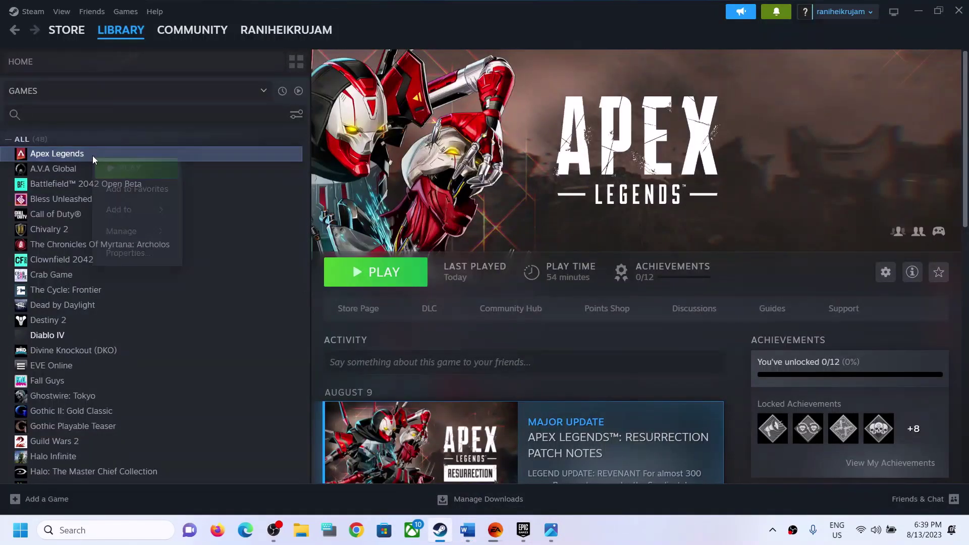
pyautogui.moveTo(144, 237)
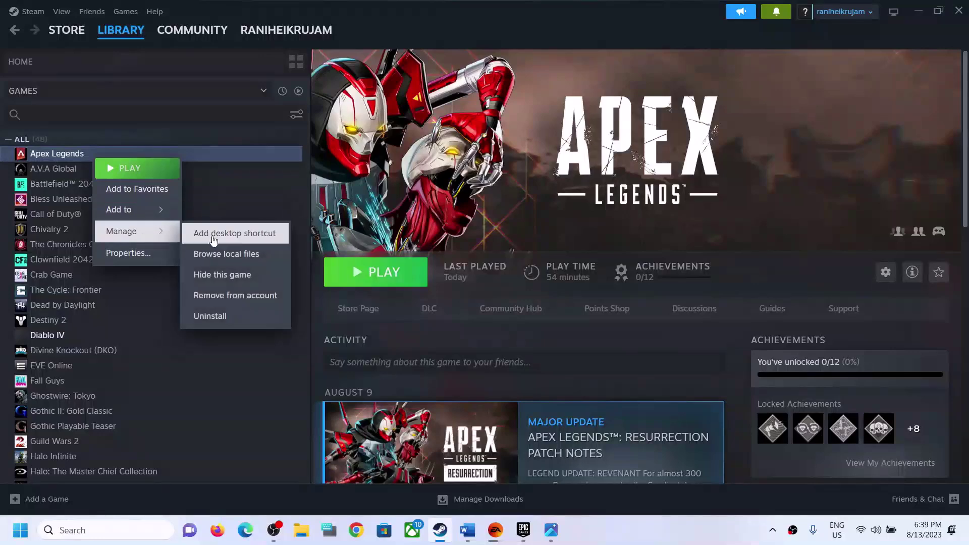
pyautogui.click(227, 253)
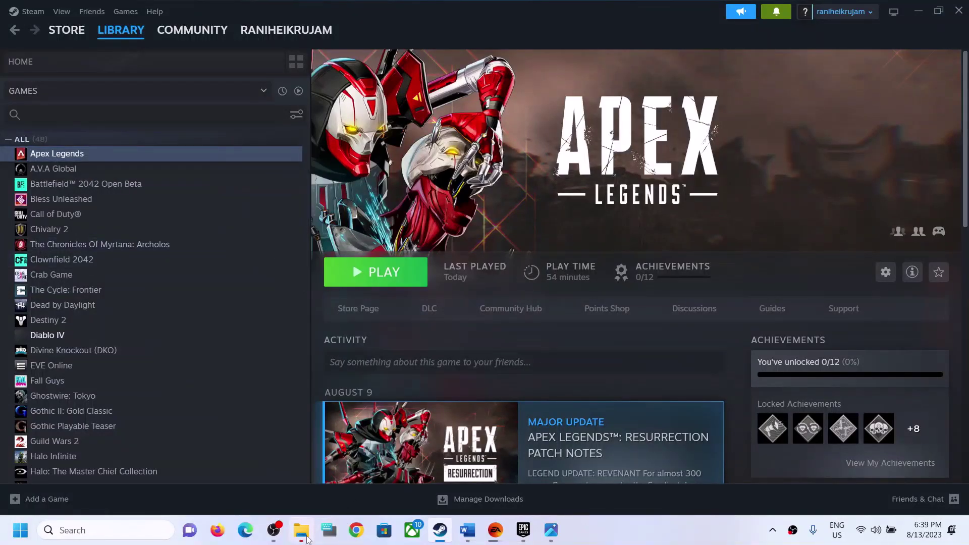
# Step: Select r5apex in the Apex Legends folder, view its run options, then close the folder
pyautogui.scroll(-4, 230, 404)
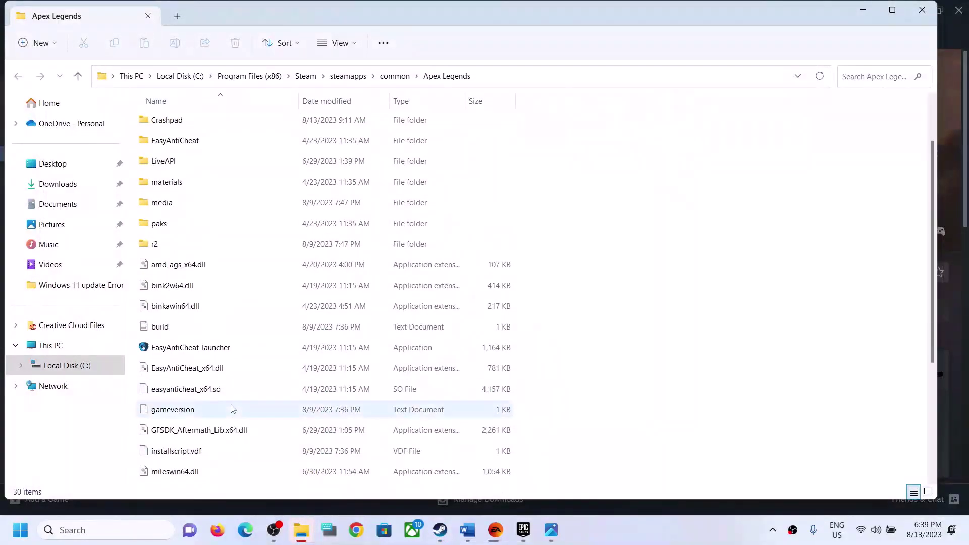
pyautogui.click(163, 333)
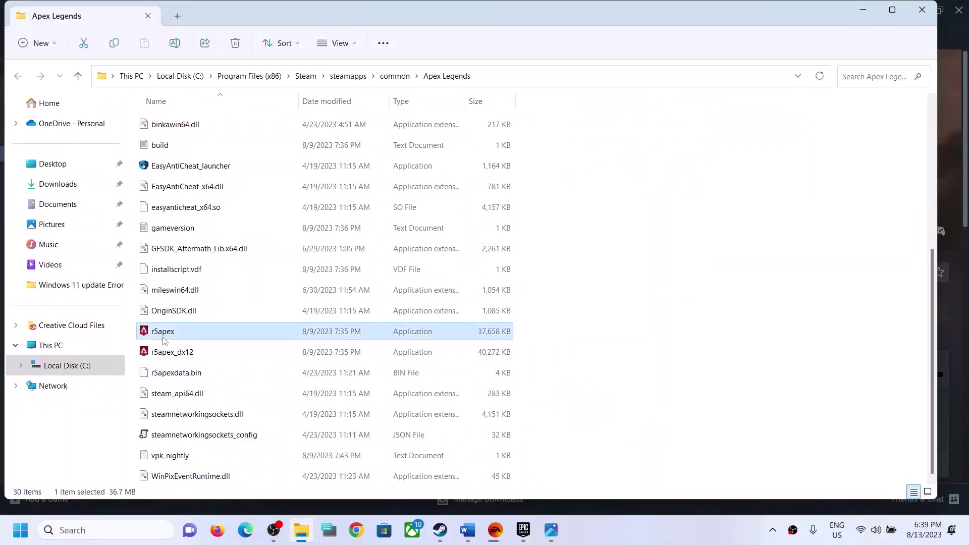
pyautogui.rightClick(177, 340)
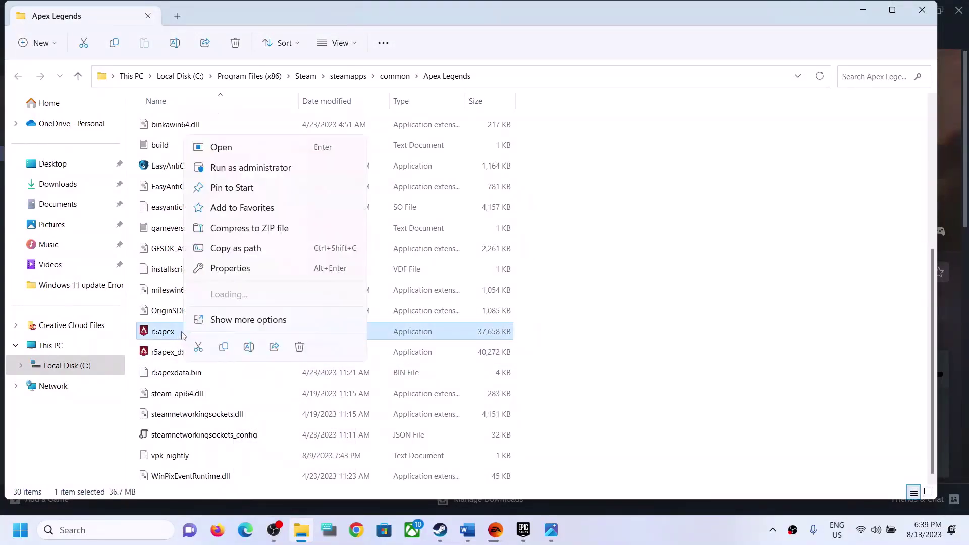
pyautogui.click(627, 353)
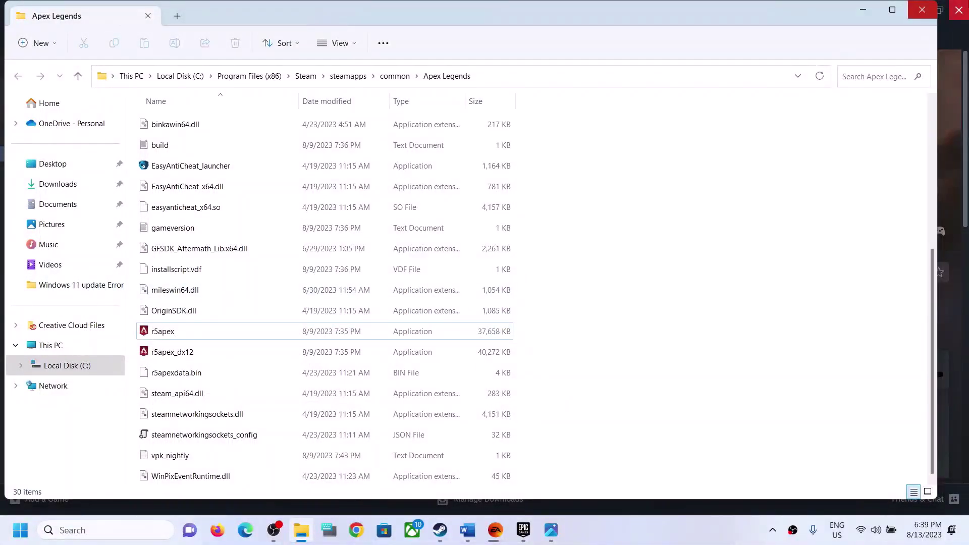
pyautogui.click(922, 11)
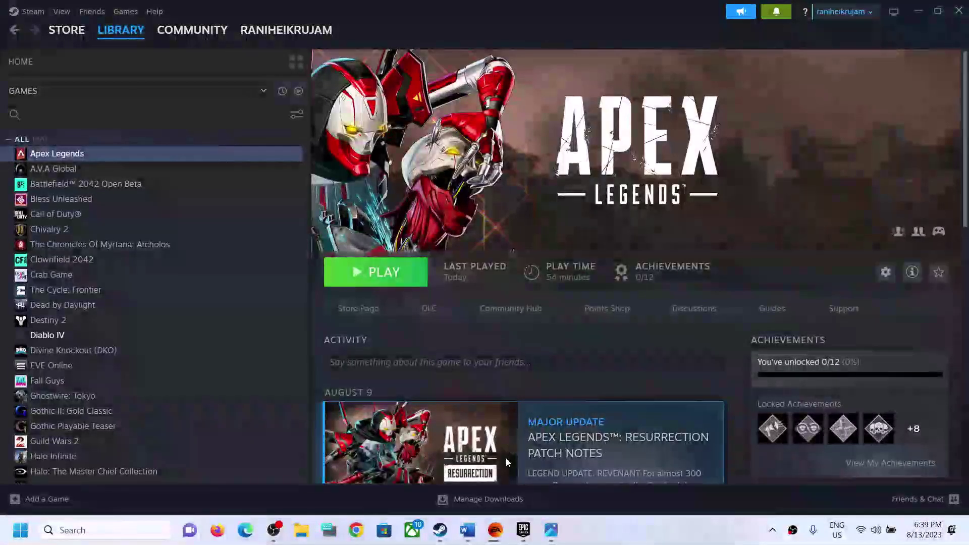
# Step: Check The Sims 4's options in the Epic library, then return to Word and highlight Step 5
pyautogui.click(524, 530)
pyautogui.click(297, 330)
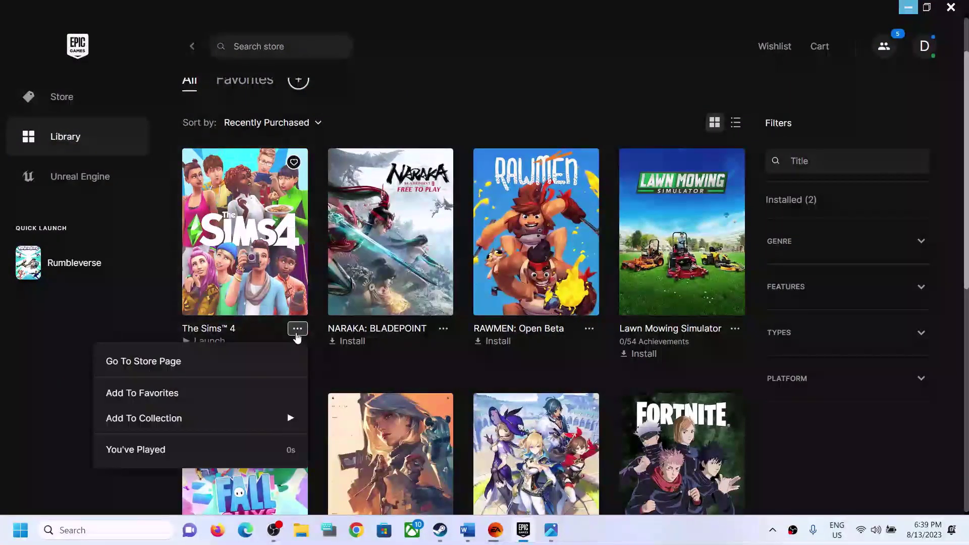
pyautogui.click(29, 416)
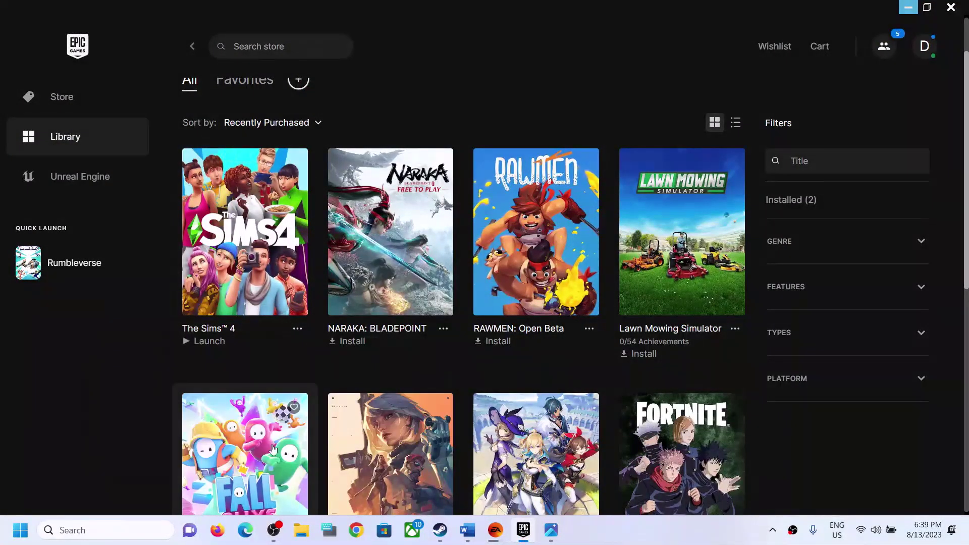
pyautogui.click(467, 530)
pyautogui.moveTo(854, 265); pyautogui.dragTo(140, 265)
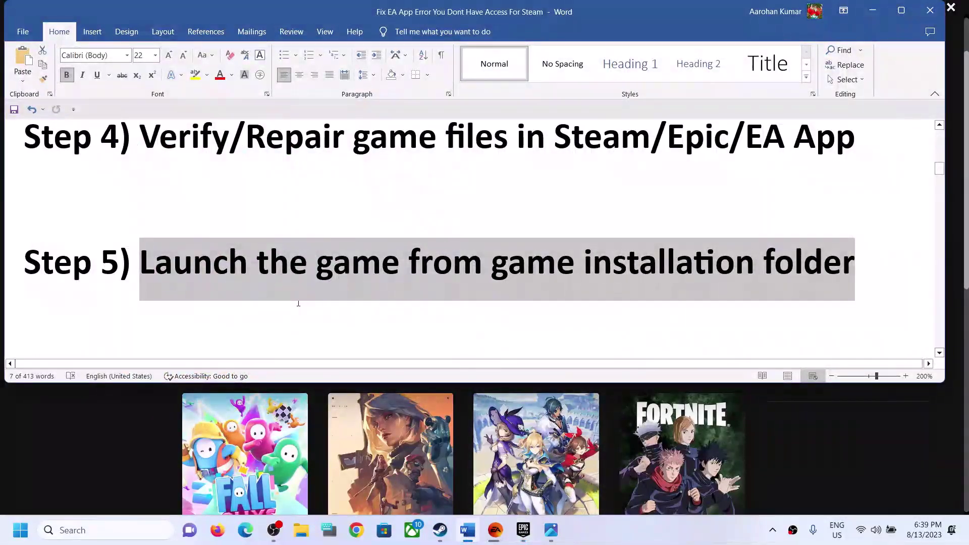